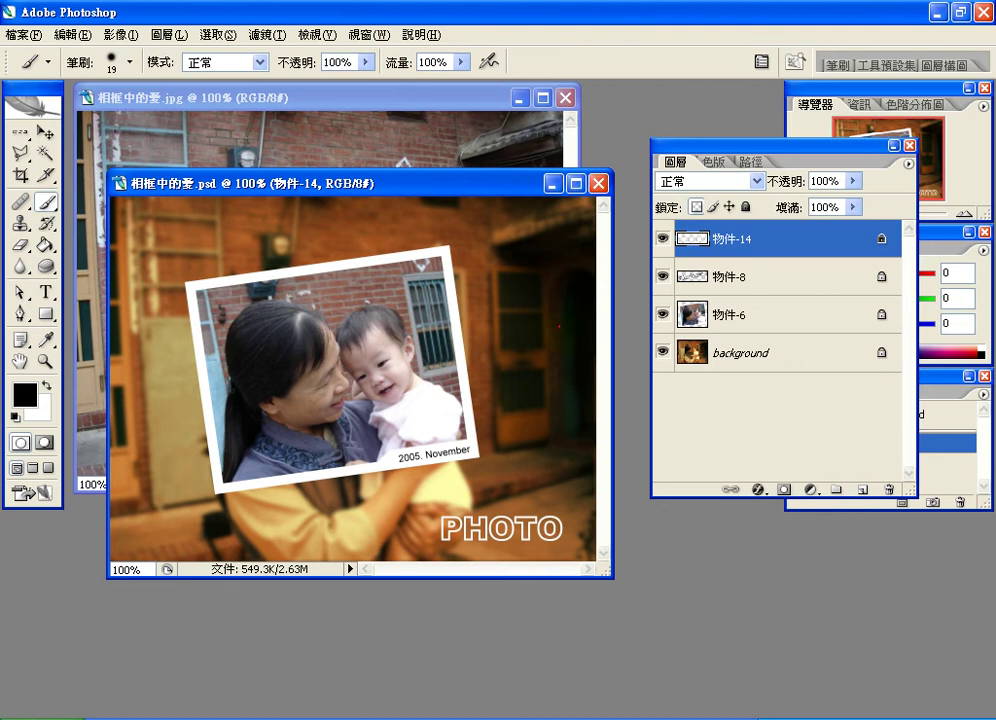
drag(524, 350, 559, 317)
drag(538, 362, 558, 356)
mouse_move(415, 375)
mouse_down()
mouse_move(427, 388)
mouse_move(430, 366)
mouse_up()
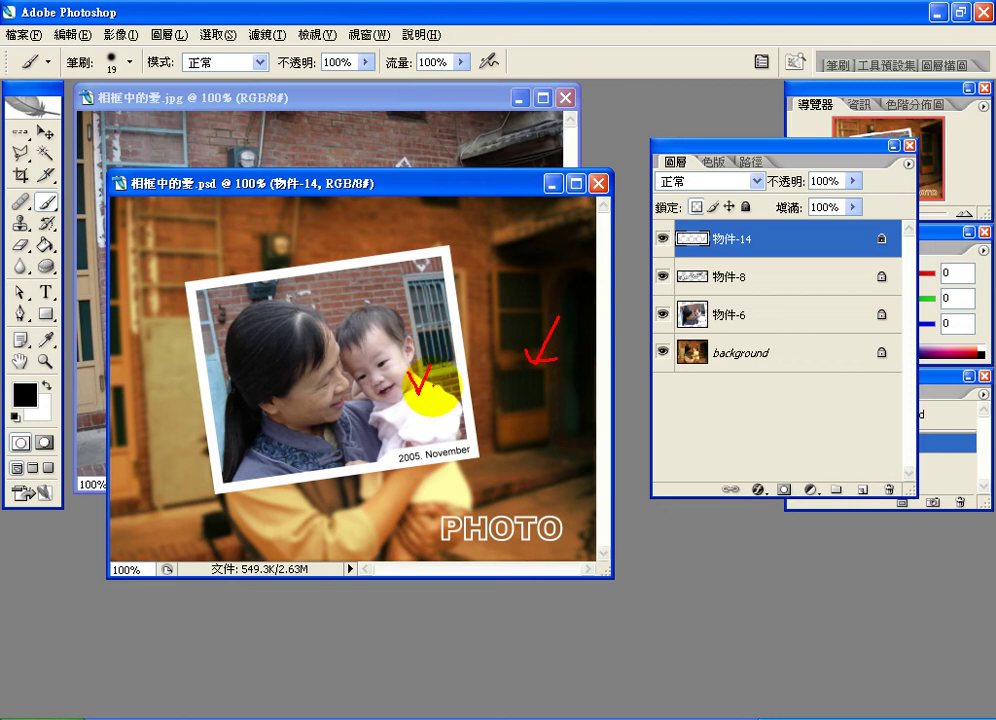
drag(440, 436, 460, 430)
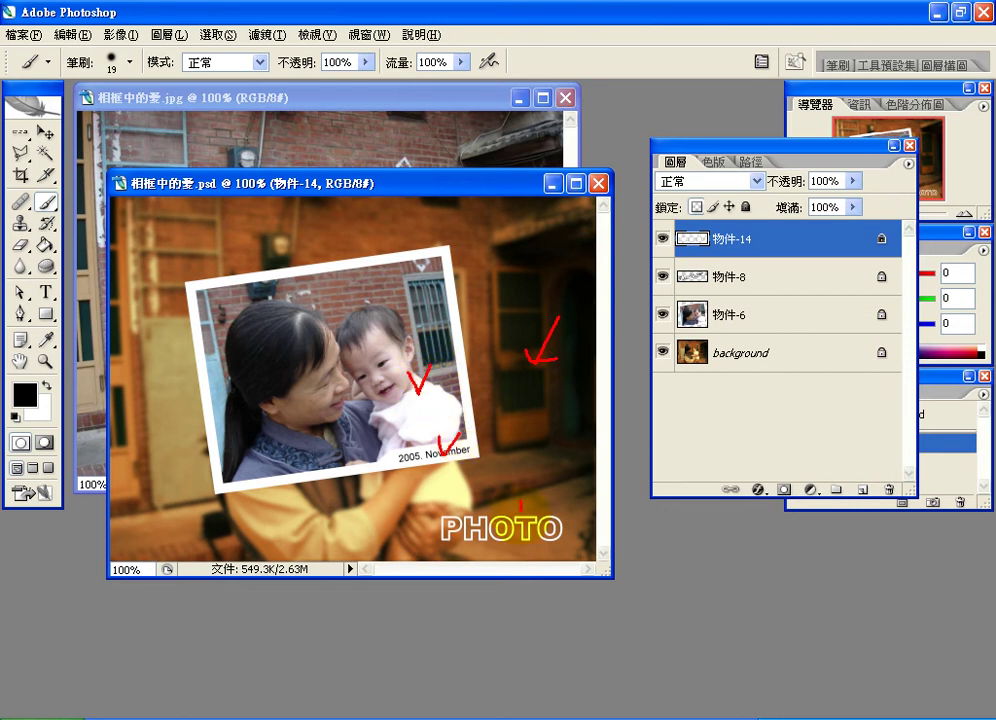
drag(521, 509, 541, 494)
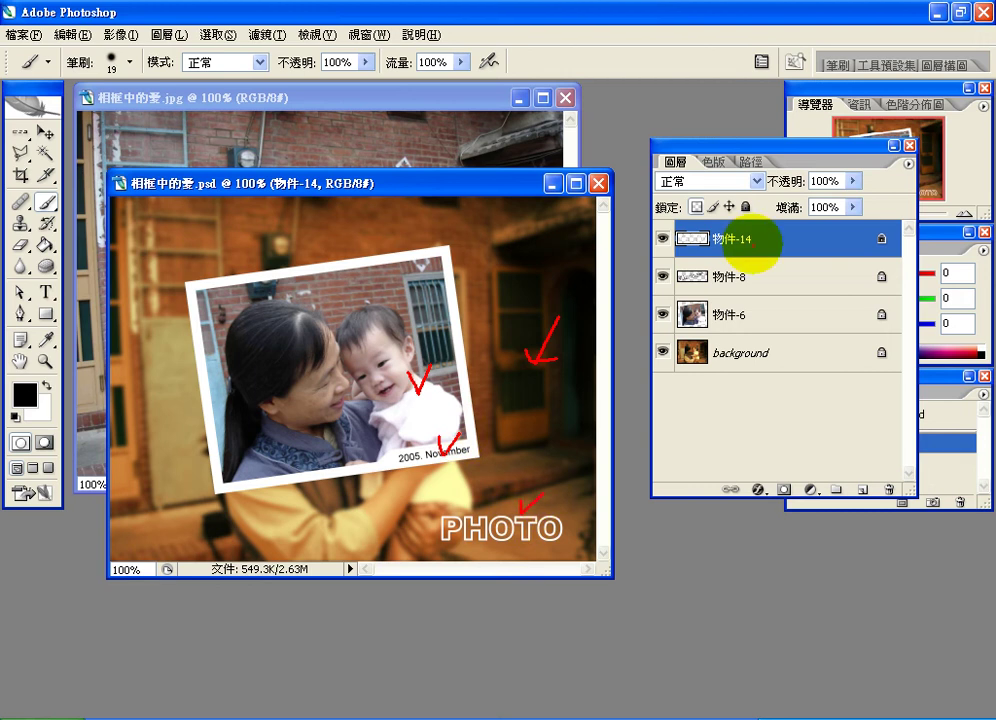
click(786, 275)
mouse_move(778, 238)
mouse_down()
mouse_move(790, 238)
mouse_move(802, 266)
mouse_up()
drag(792, 306, 809, 302)
click(804, 335)
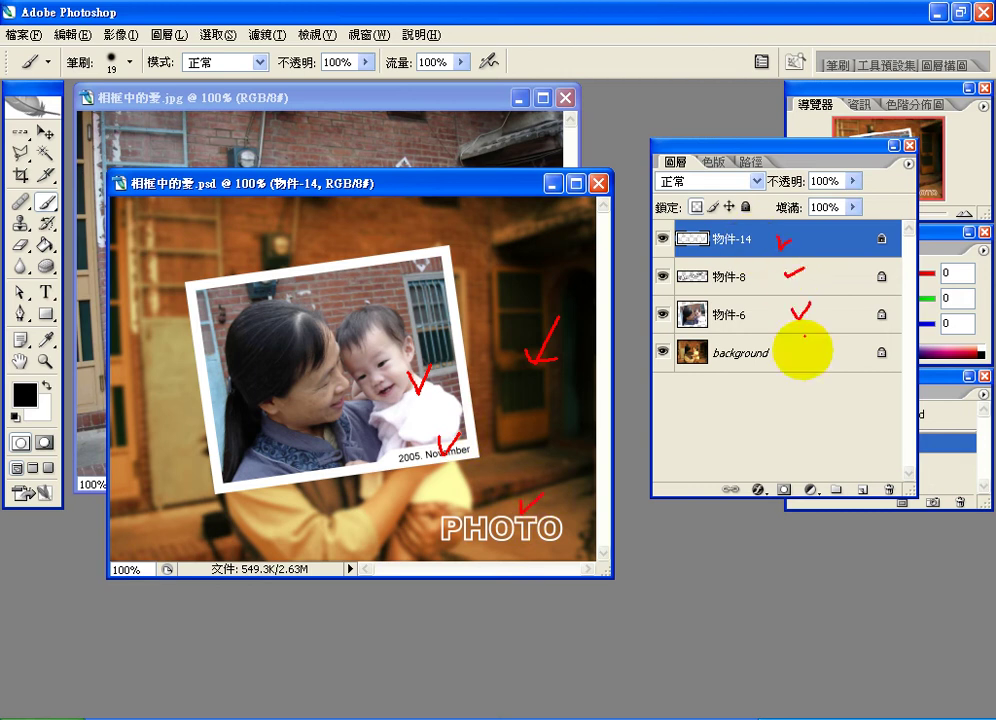
drag(801, 362, 825, 340)
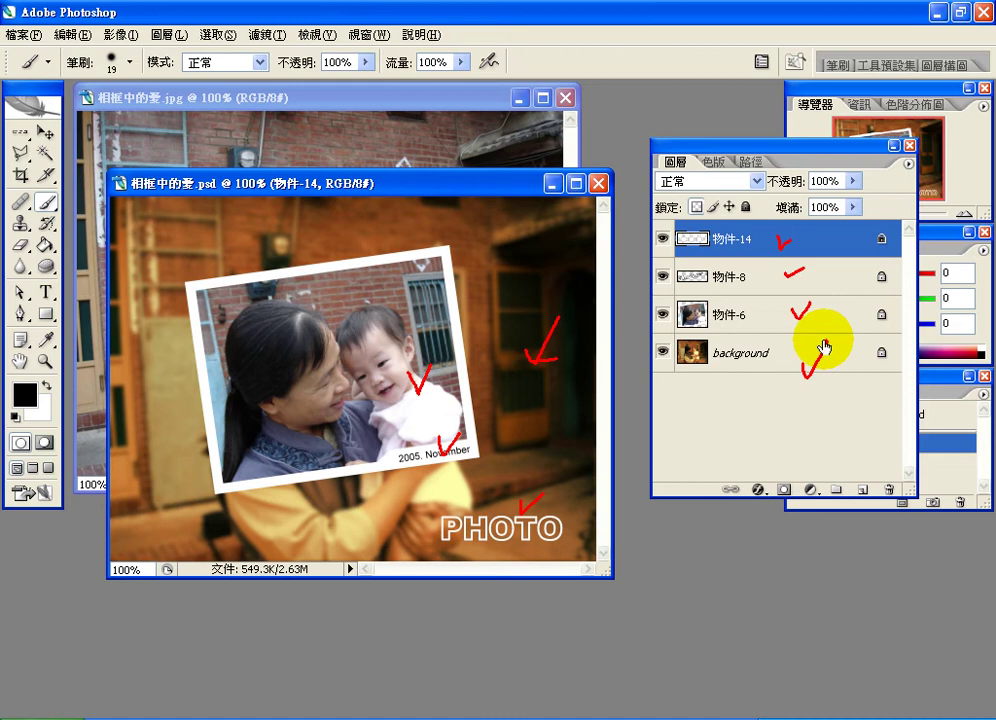
key(Escape)
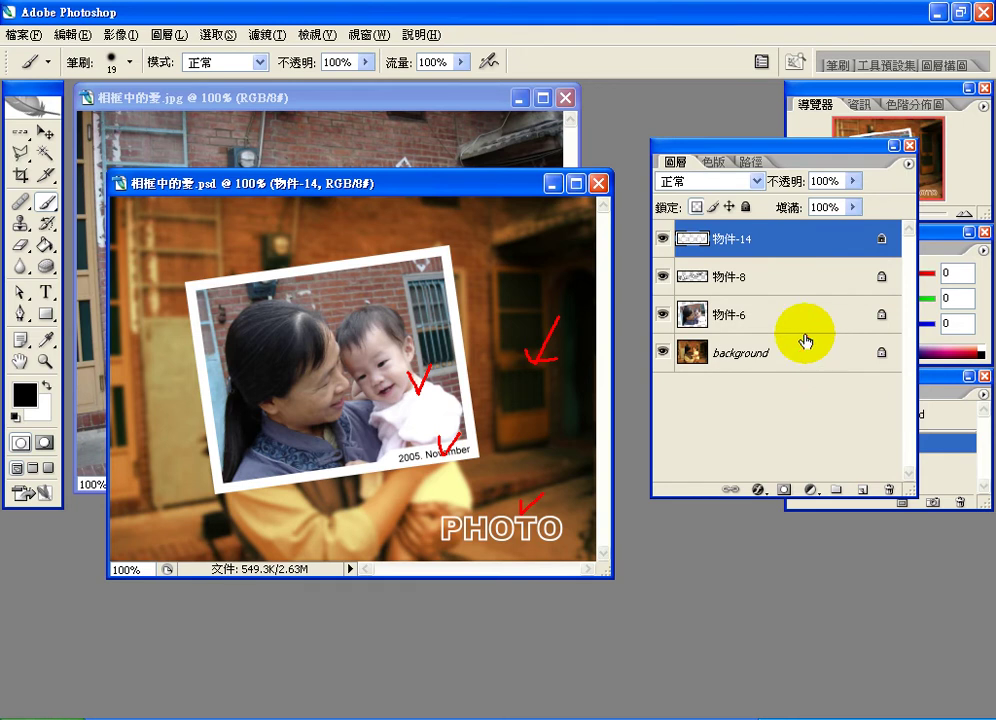
Step: Duplicate the background layer of 相框中的爱.jpg and hide the duplicate
click(428, 100)
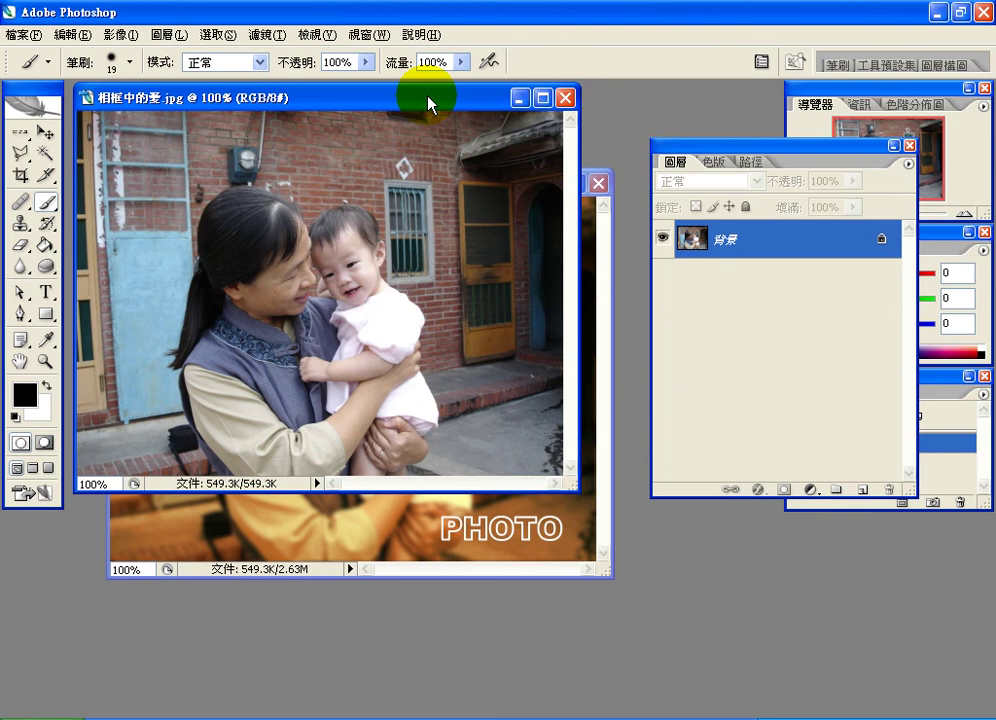
drag(724, 247, 862, 494)
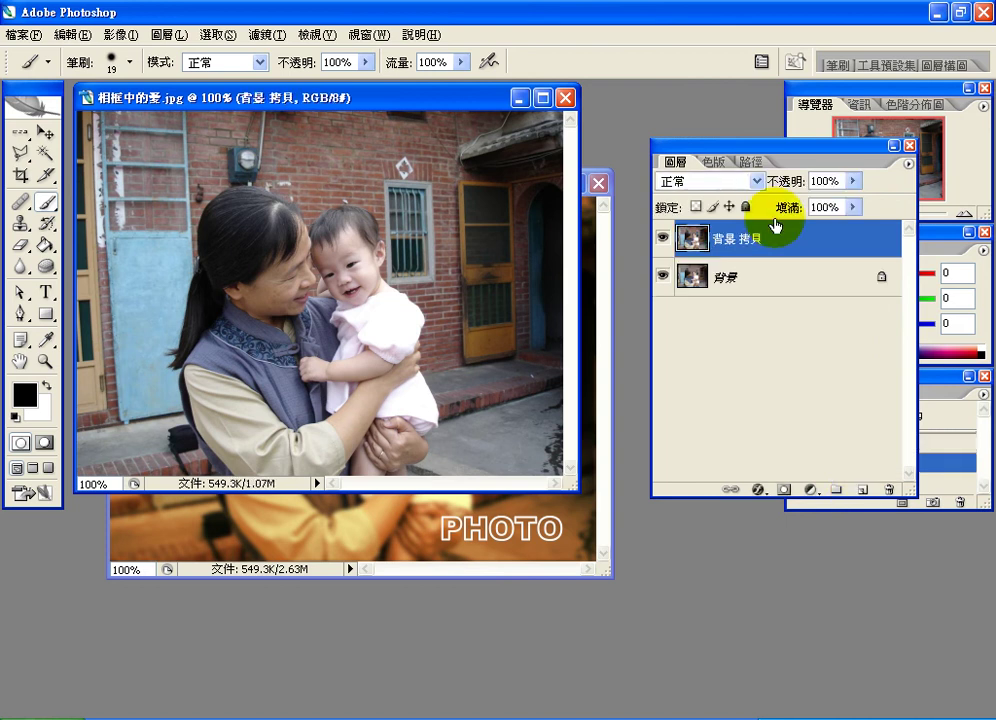
click(780, 231)
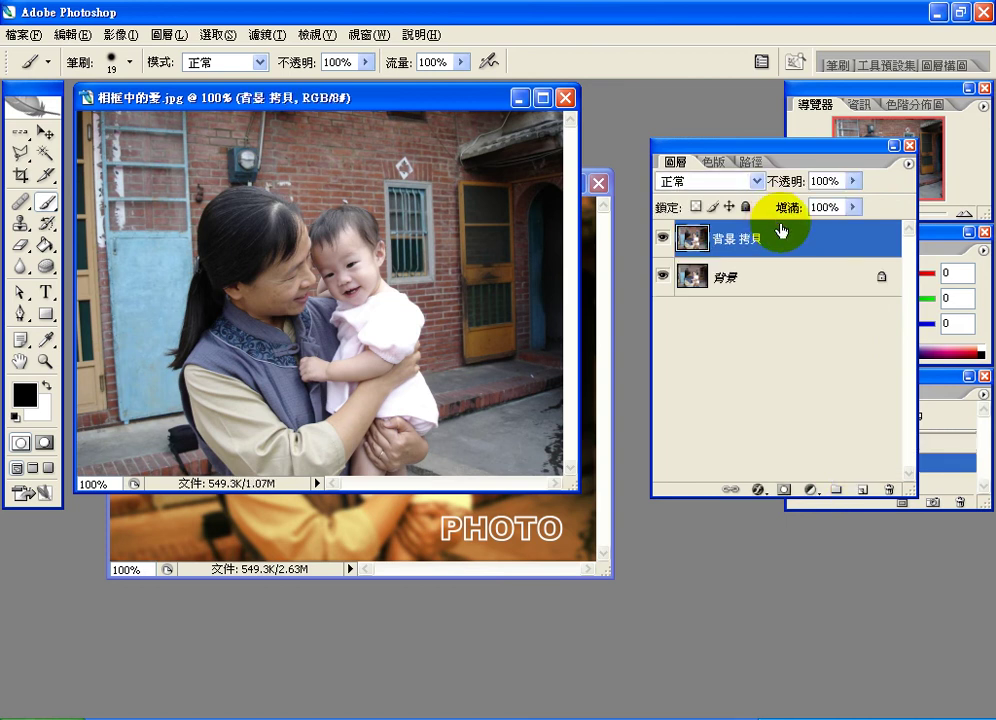
click(663, 238)
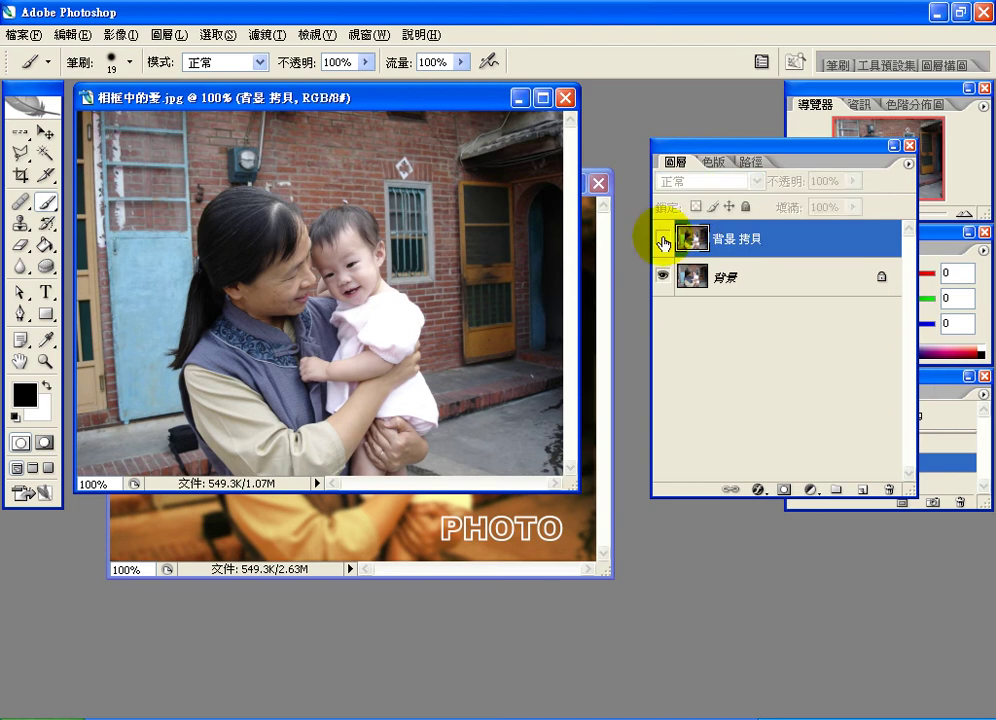
Step: Look at the finished 相框中的爱.psd and check which filters are available for the hidden 背景 拷貝 layer in the JPG
click(467, 576)
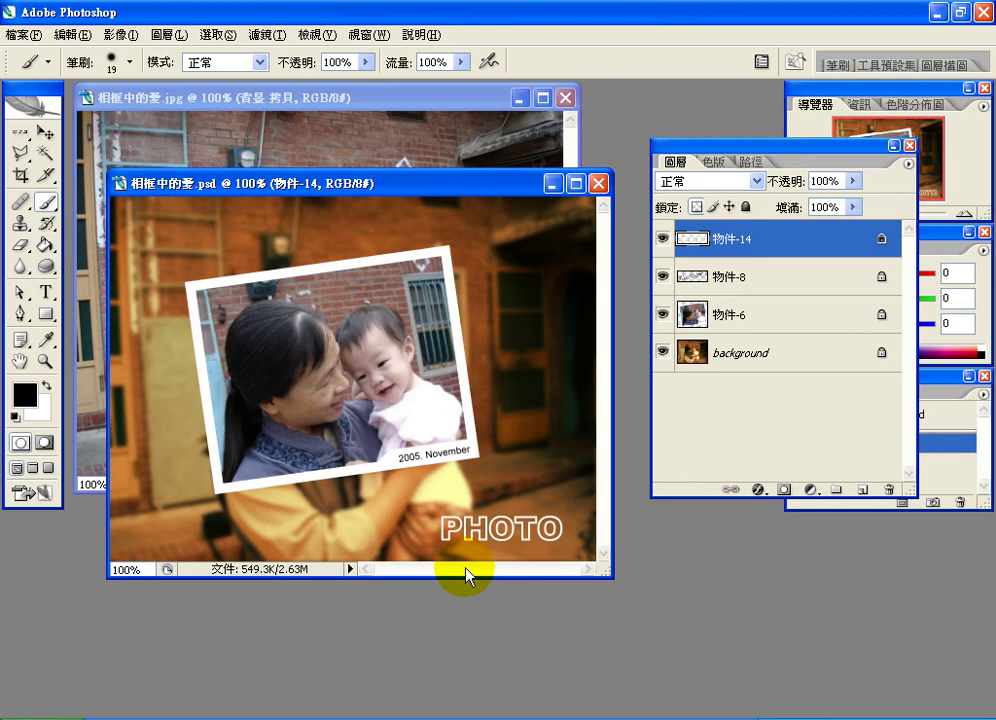
click(373, 155)
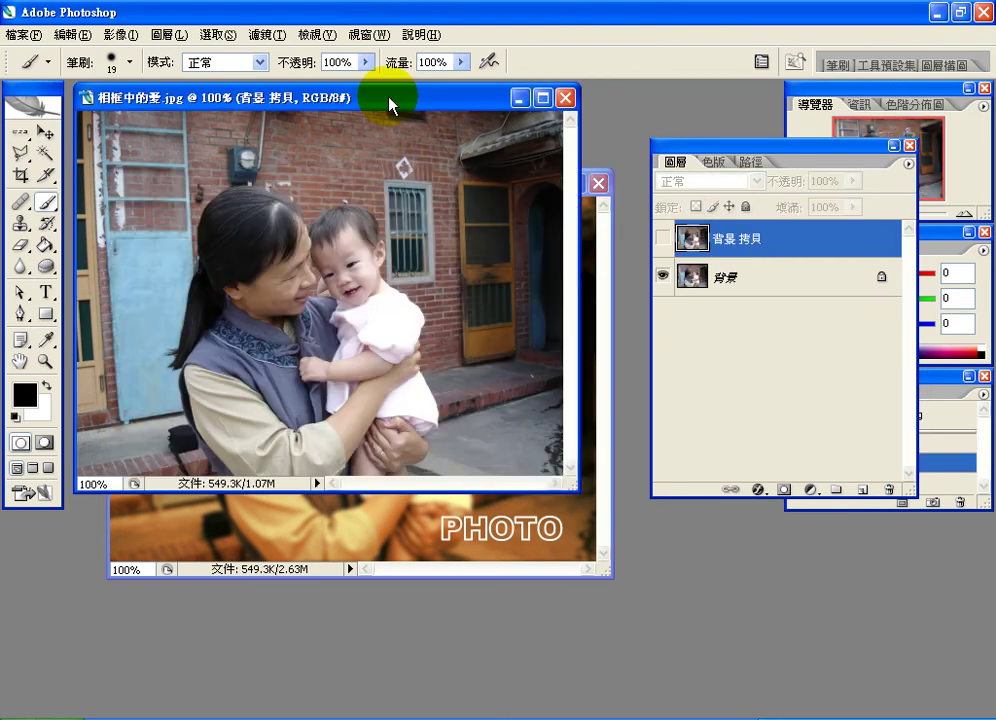
click(268, 35)
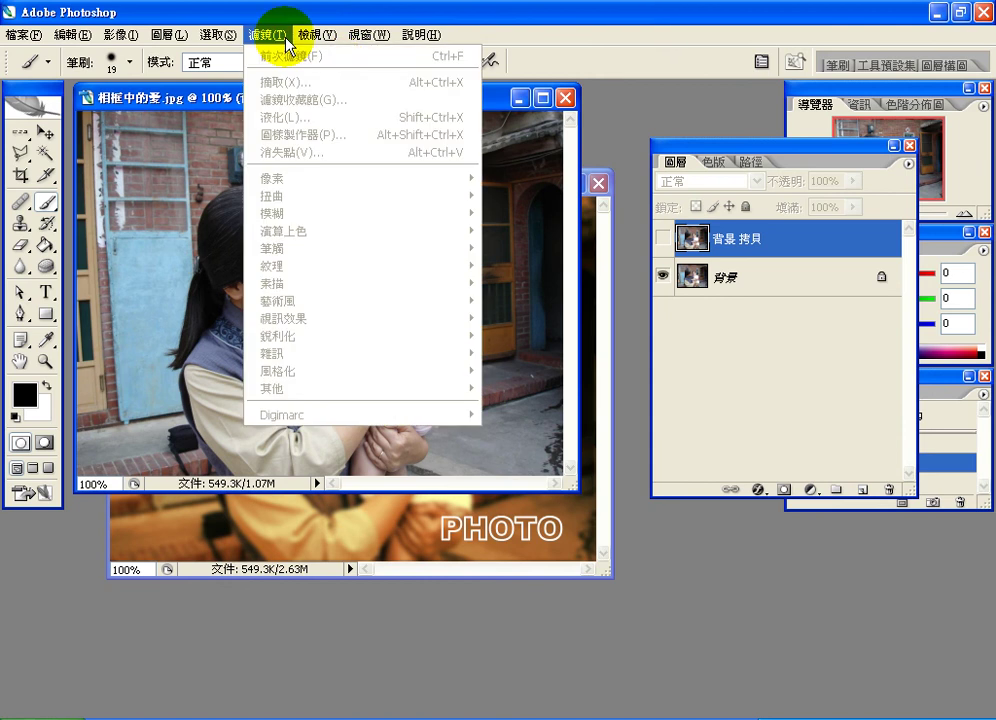
click(710, 280)
click(728, 245)
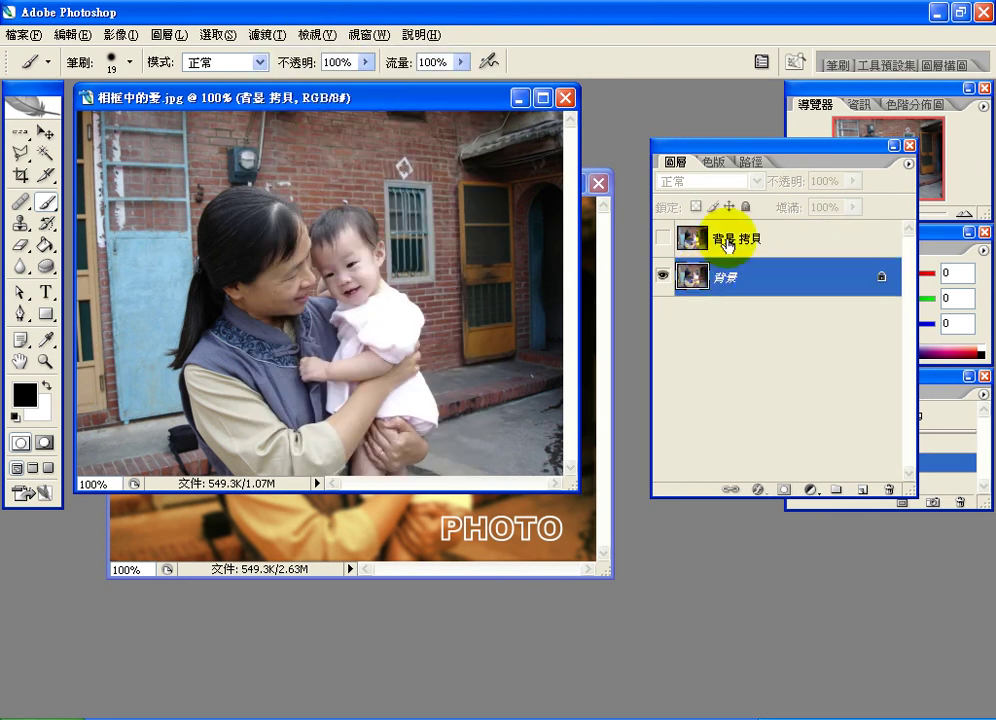
drag(727, 244, 727, 239)
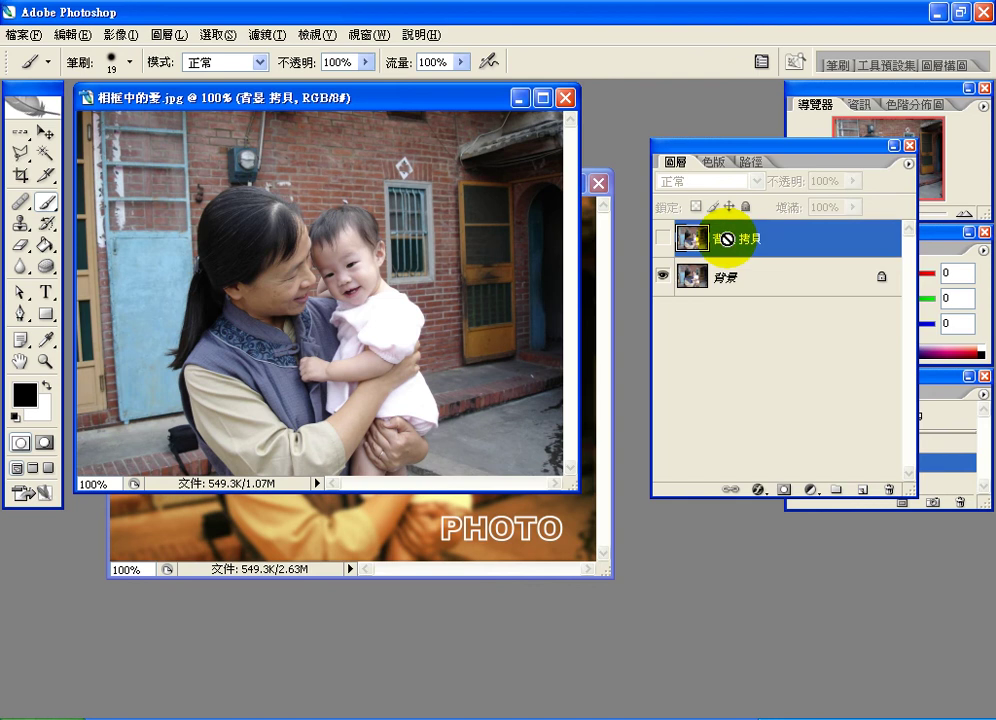
click(264, 37)
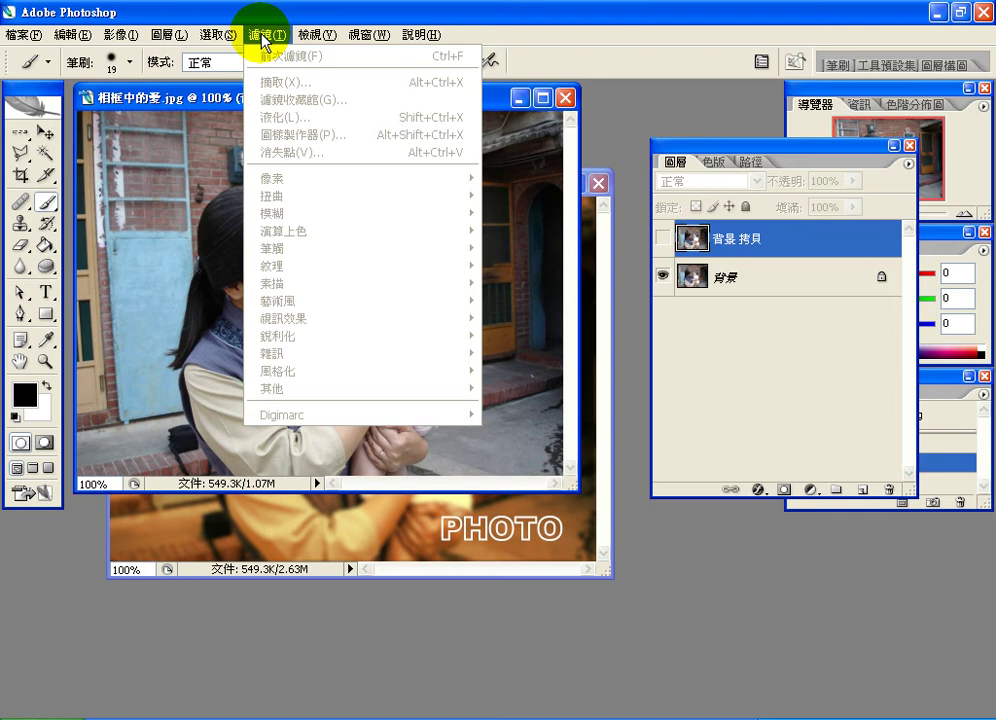
Step: Apply the basic Blur filter (模糊) to the 背景 layer
click(724, 281)
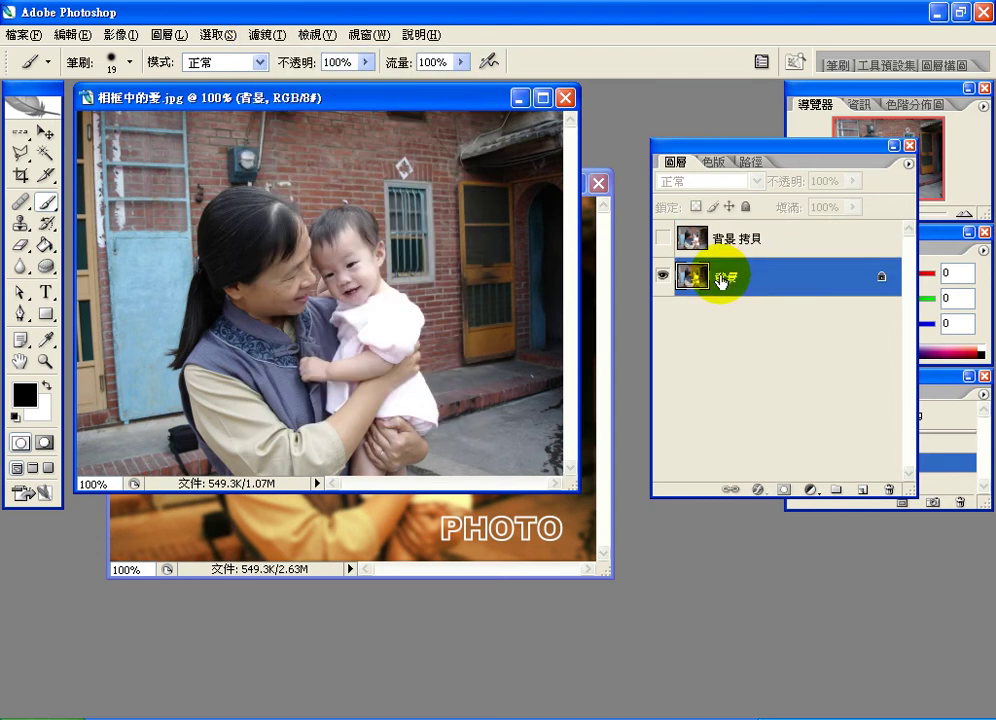
click(266, 34)
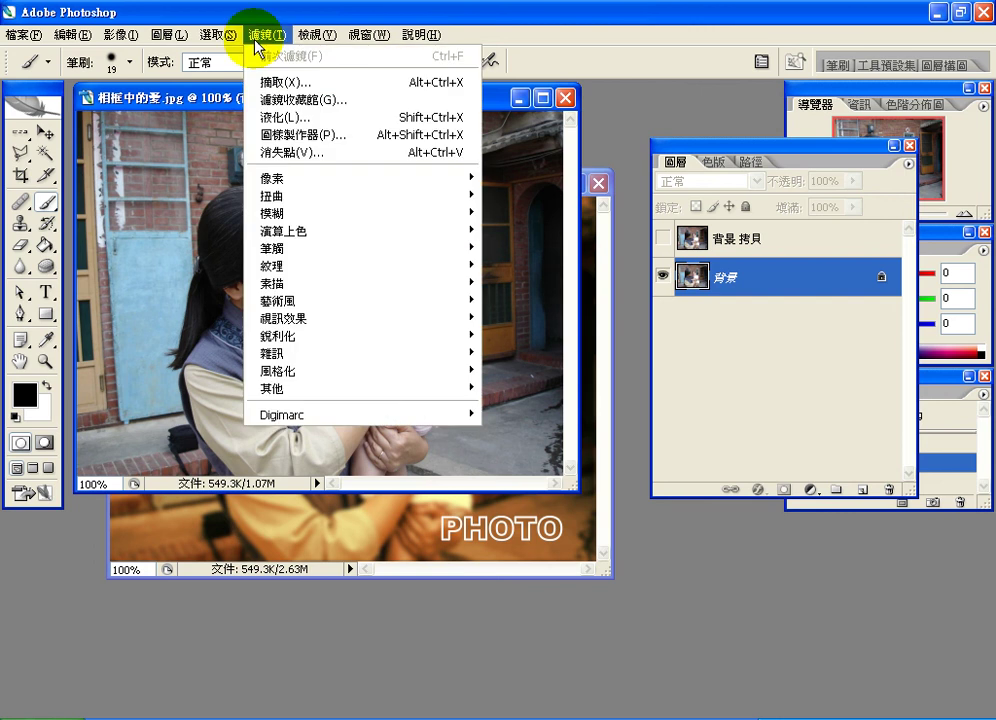
mouse_move(335, 218)
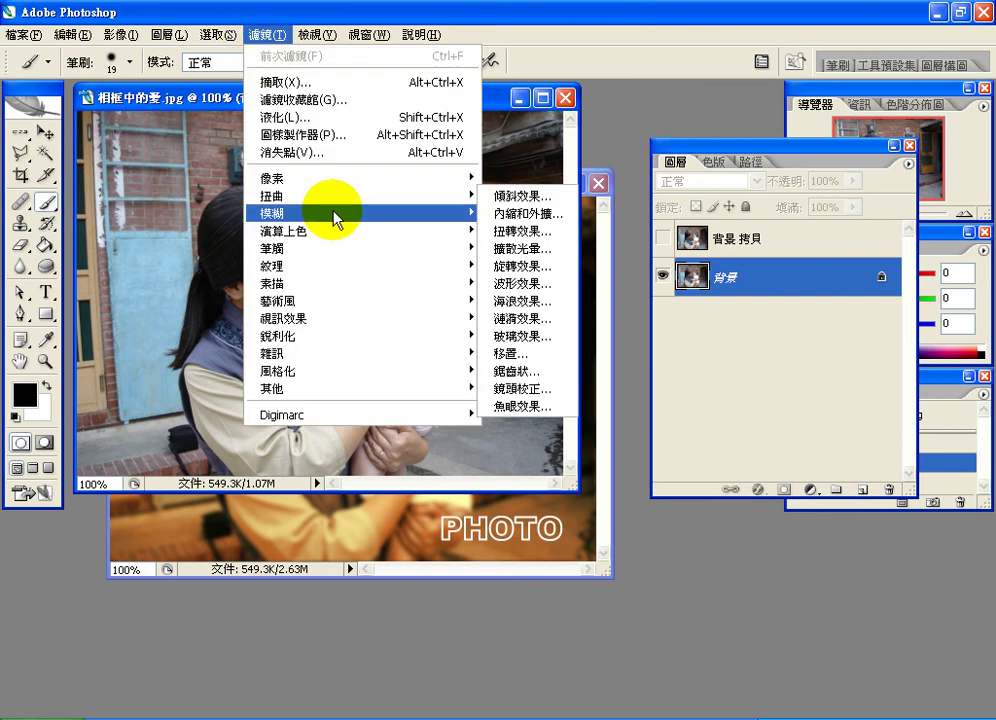
mouse_move(381, 215)
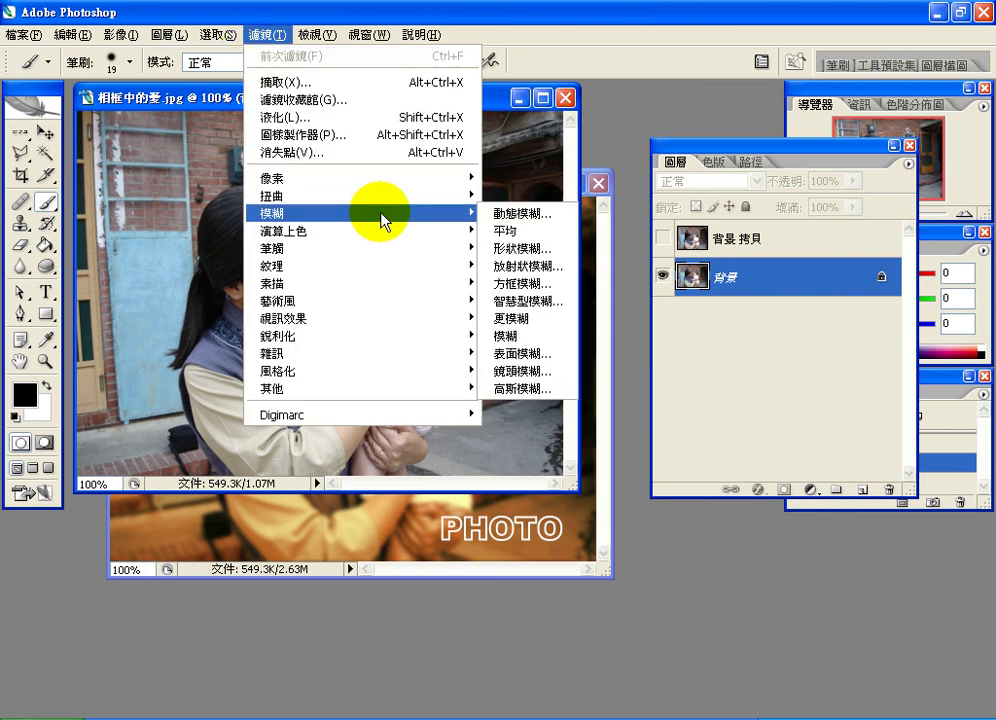
click(540, 336)
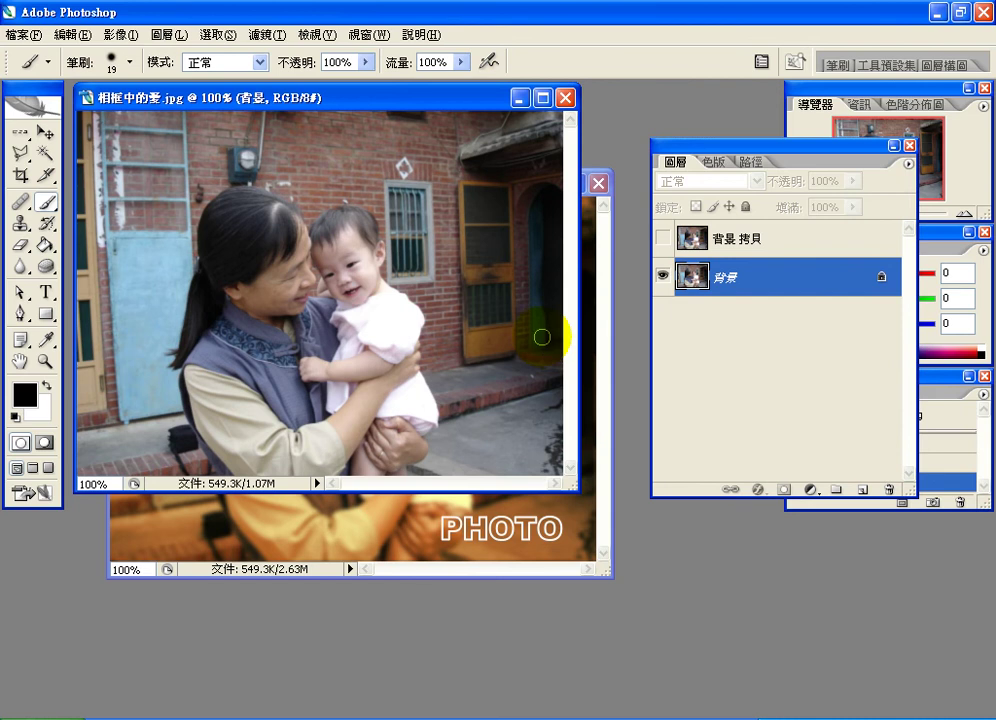
click(267, 35)
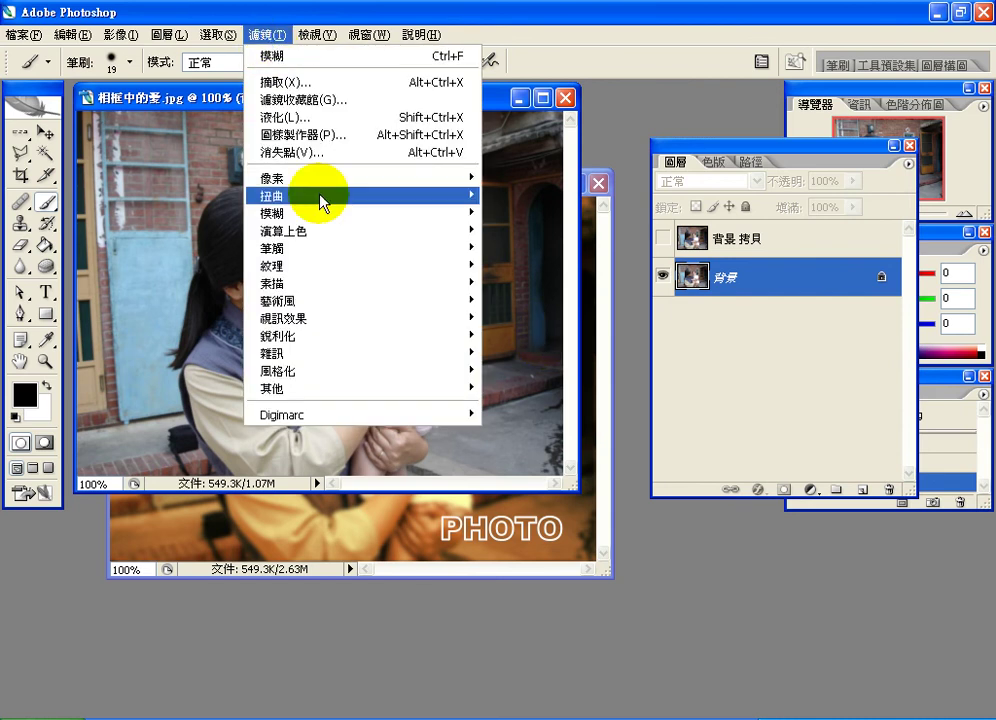
mouse_move(427, 215)
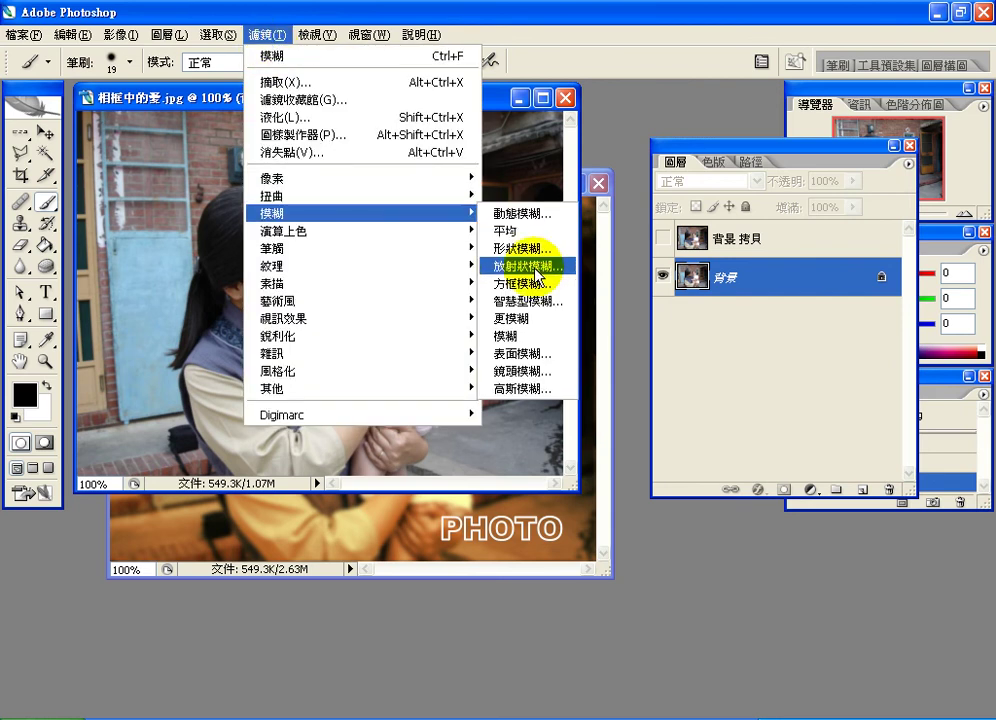
click(540, 301)
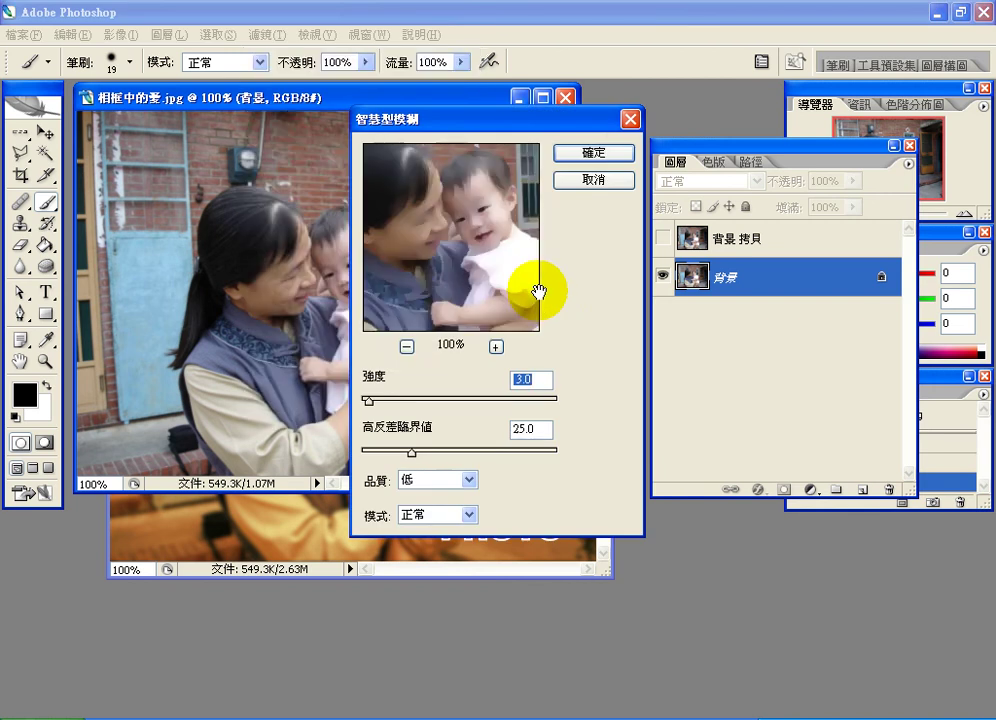
drag(411, 452, 384, 453)
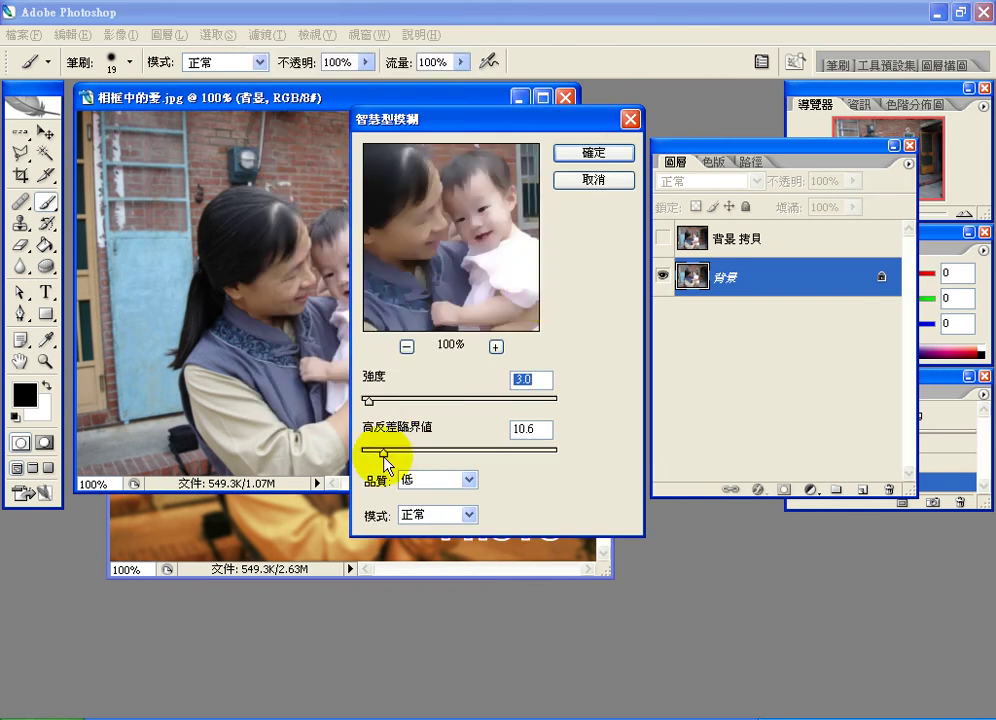
drag(368, 400, 463, 401)
drag(384, 451, 397, 451)
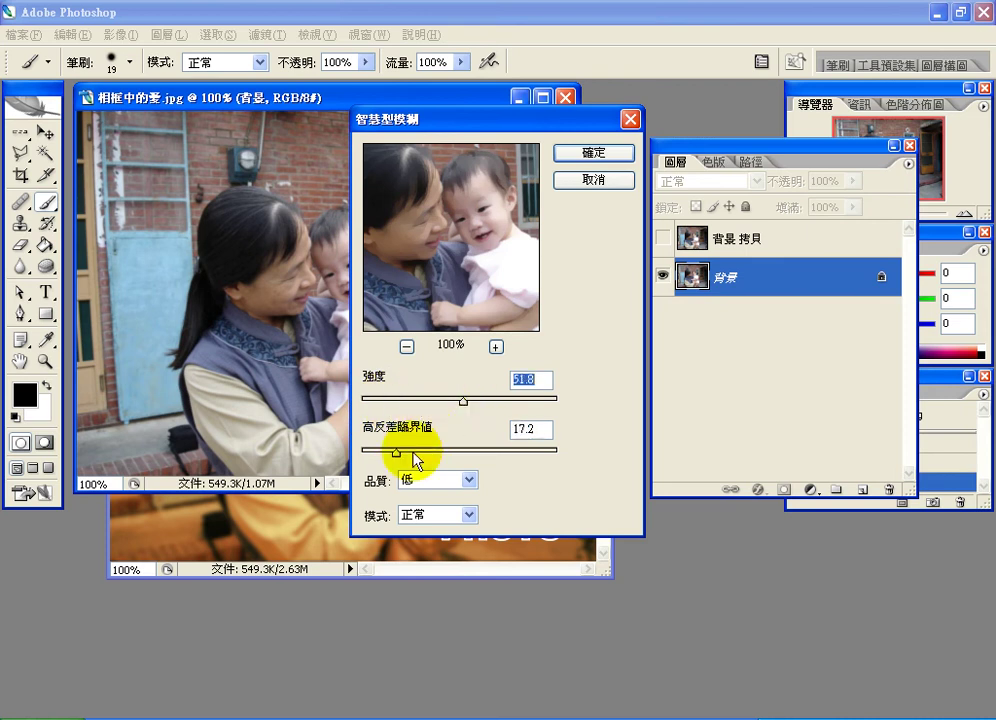
click(413, 451)
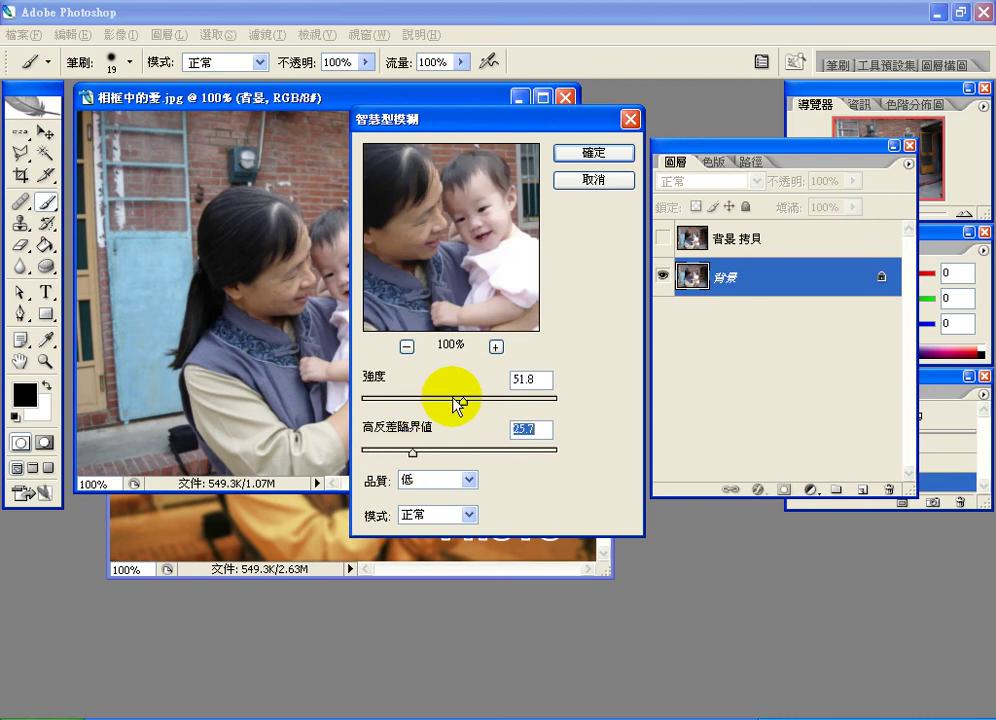
drag(455, 399, 510, 402)
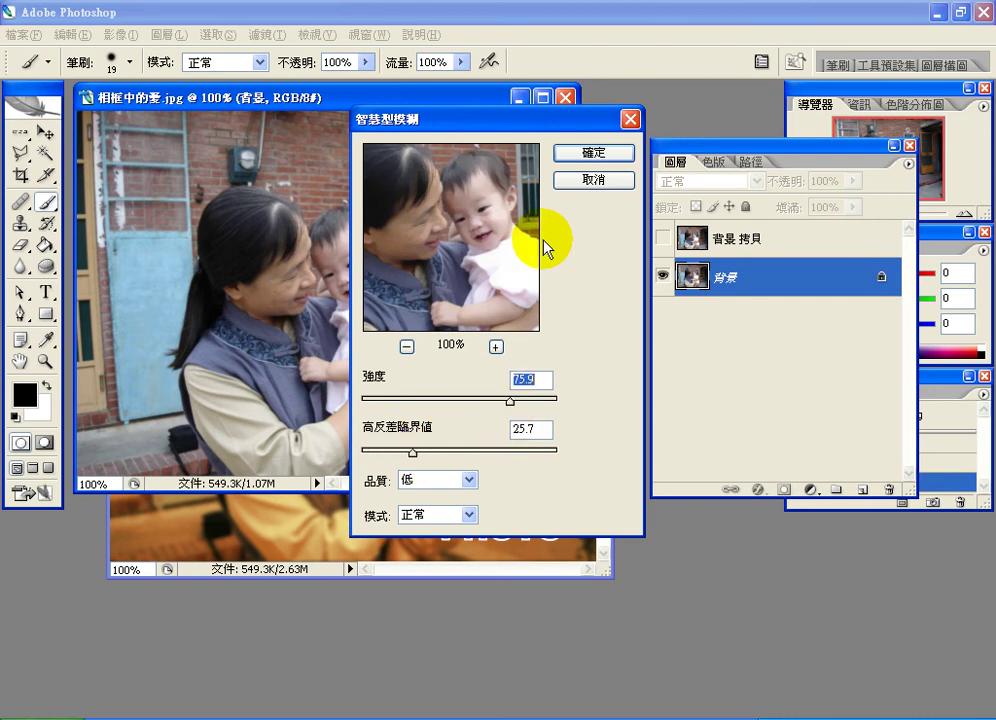
click(578, 182)
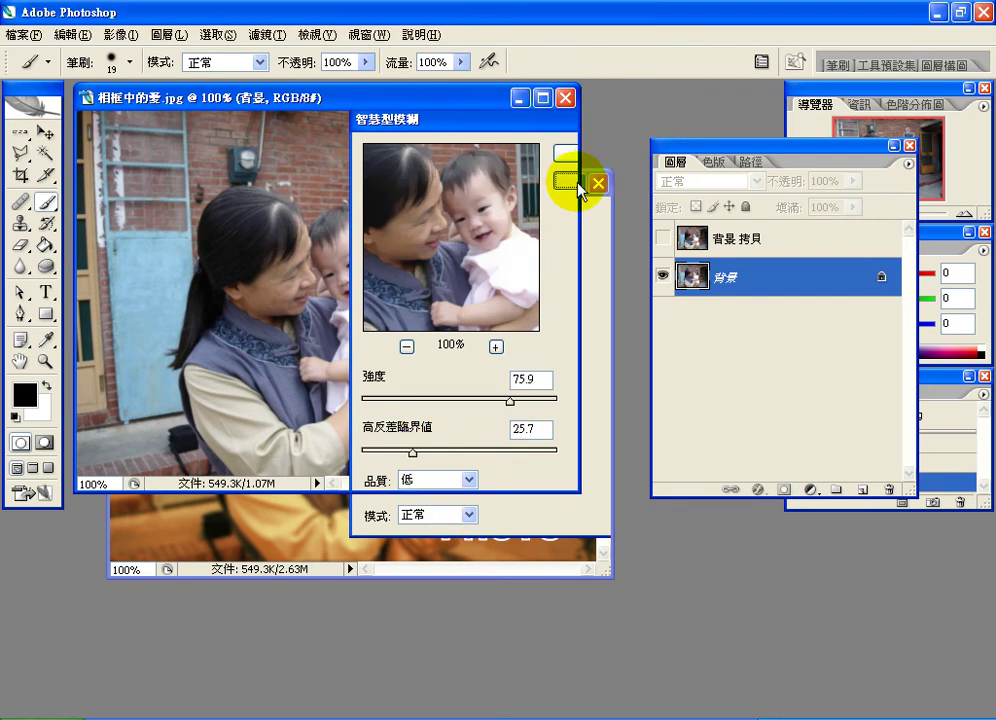
Step: Apply a Gaussian Blur (高斯模糊) with a radius of 3.6 pixels to the 背景 layer
click(266, 36)
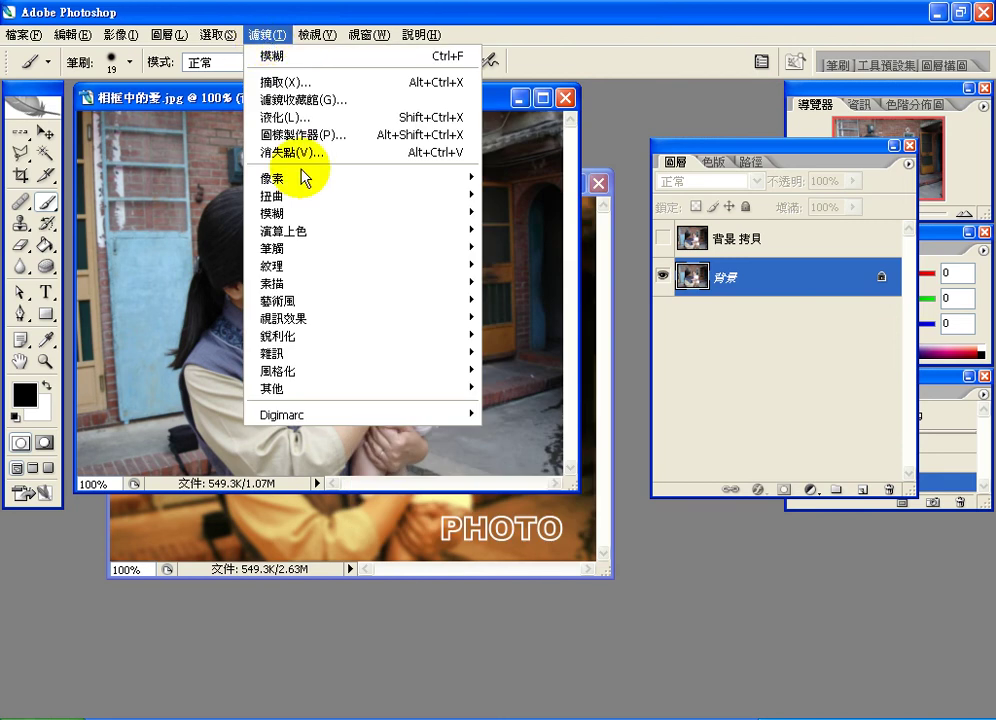
mouse_move(410, 213)
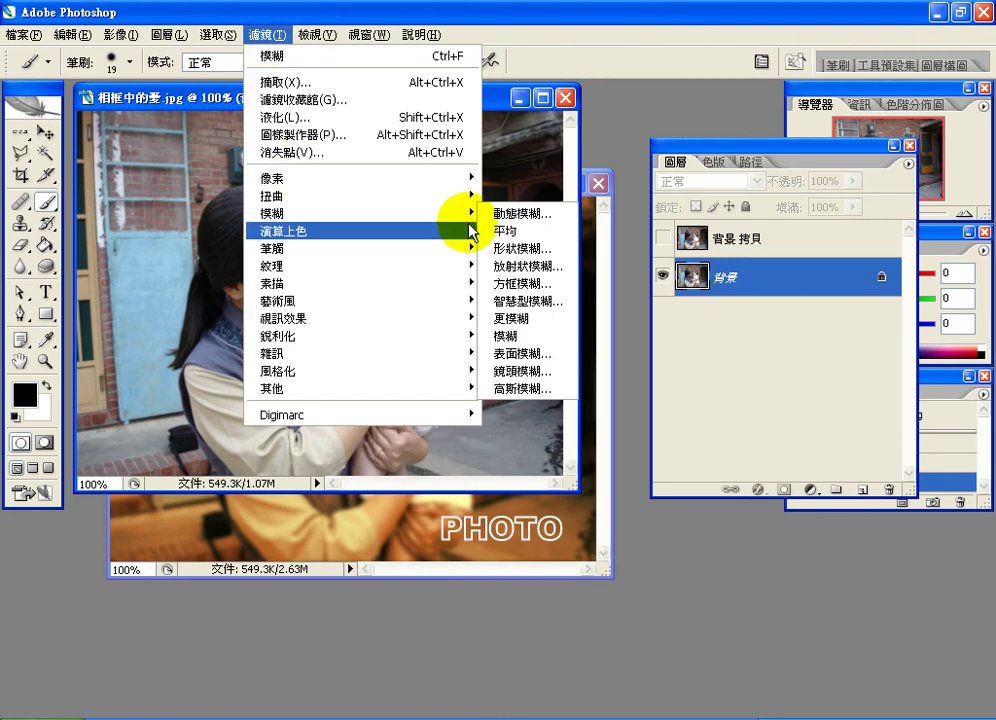
click(527, 389)
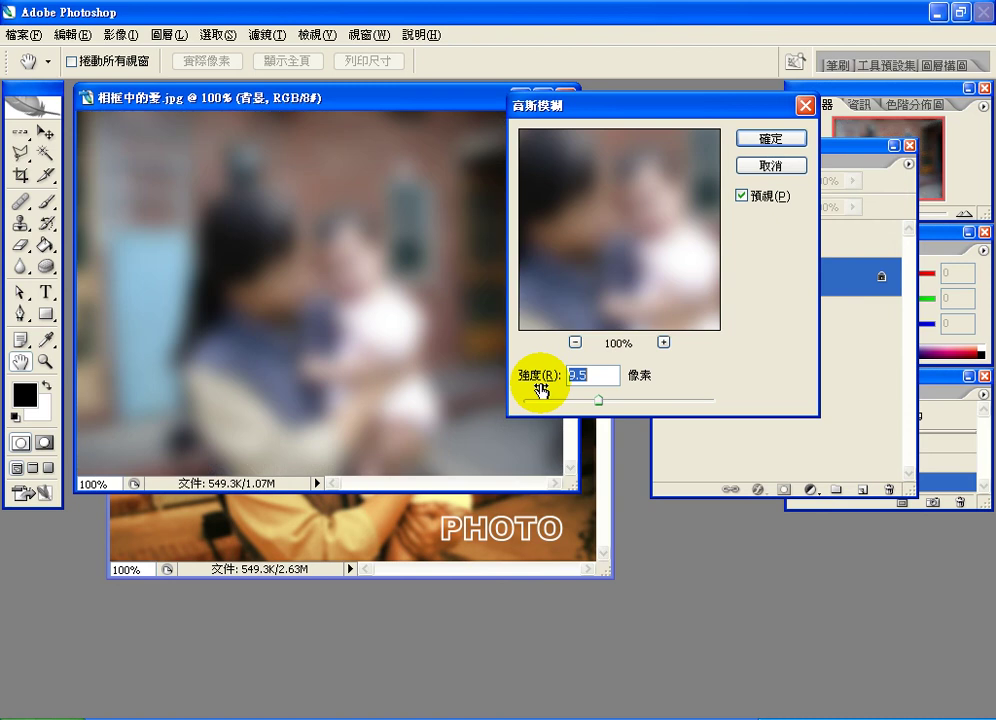
drag(598, 401, 561, 402)
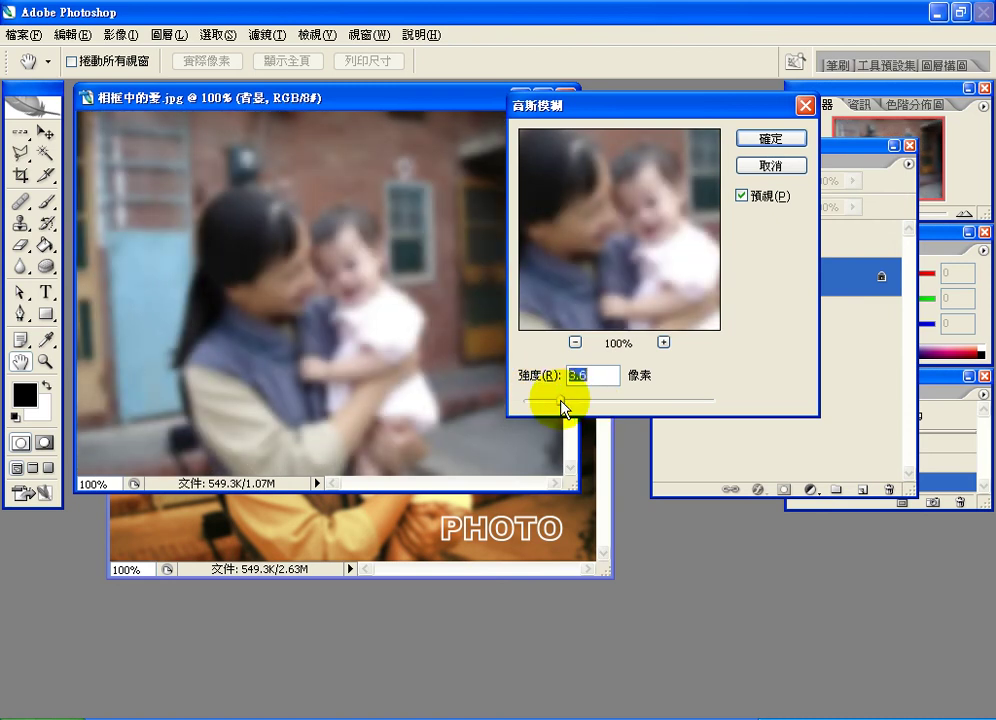
click(767, 144)
key(b)
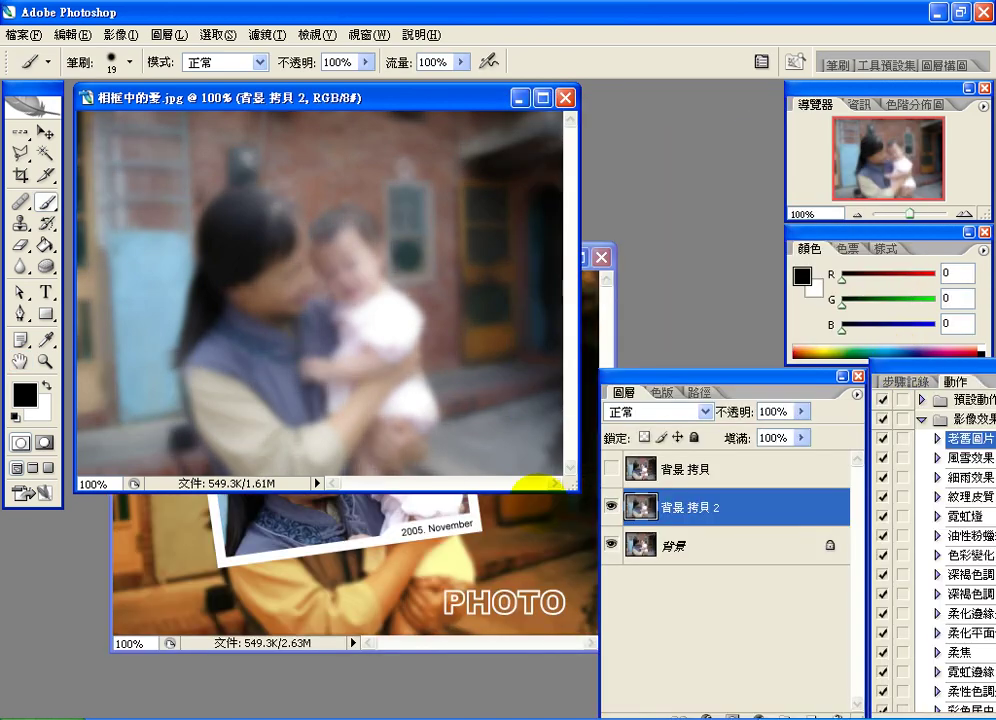
Step: Switch to 相框中的爱.psd and hide every layer above background to inspect the toned background alone
click(606, 305)
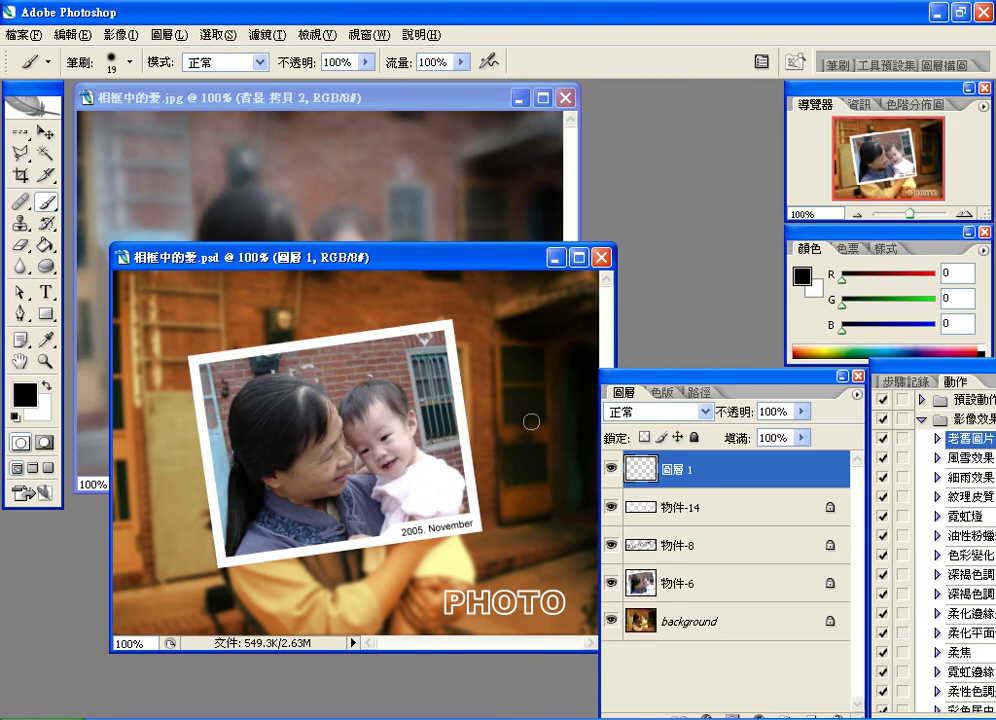
click(518, 266)
drag(516, 263, 515, 299)
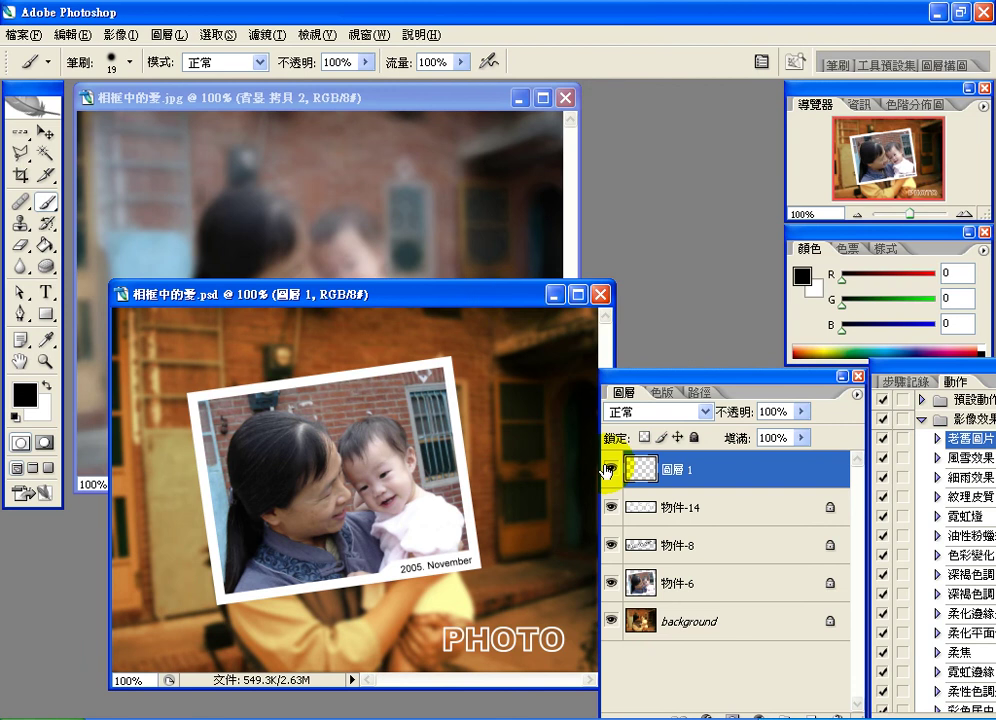
drag(606, 470, 617, 590)
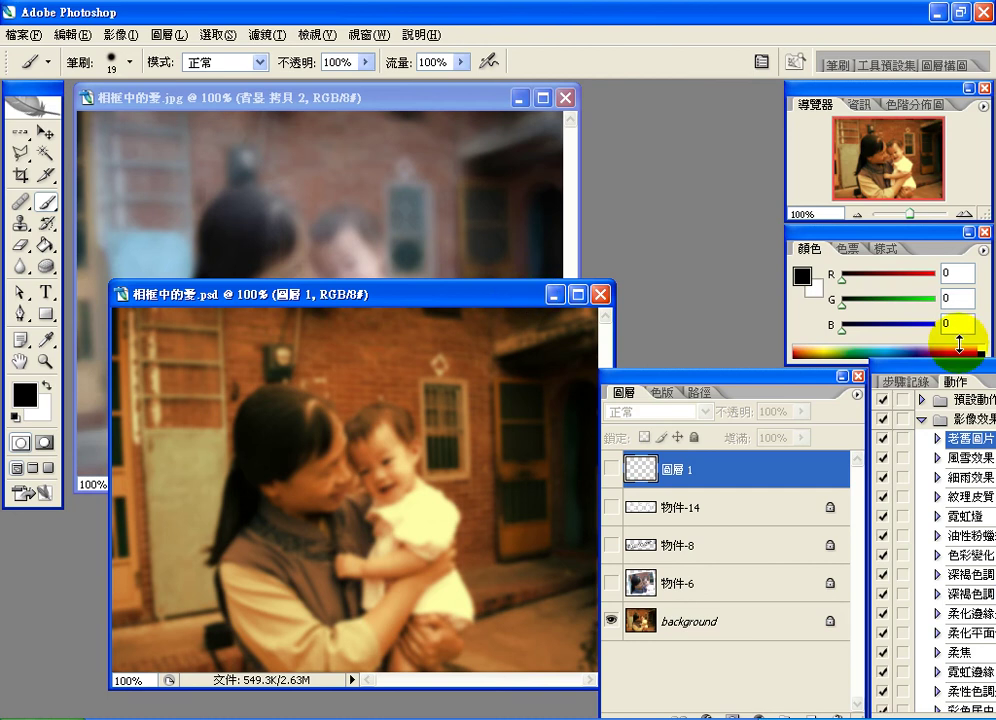
Step: Look through the 預設動作 action set and check where the 影像效果 action set can be loaded
drag(960, 370, 692, 155)
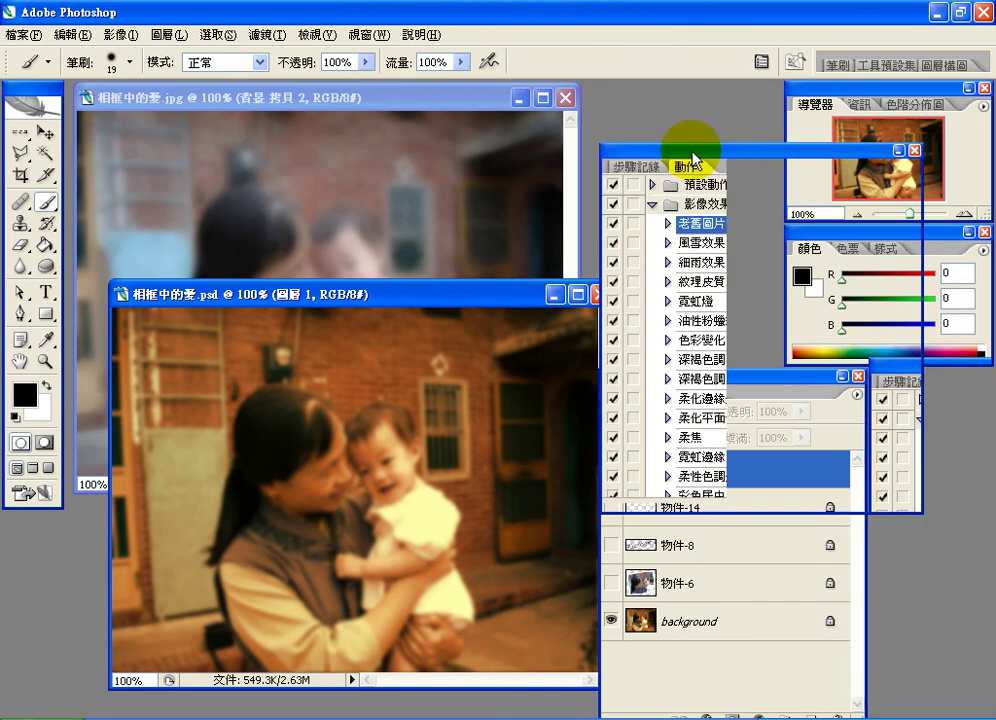
click(668, 202)
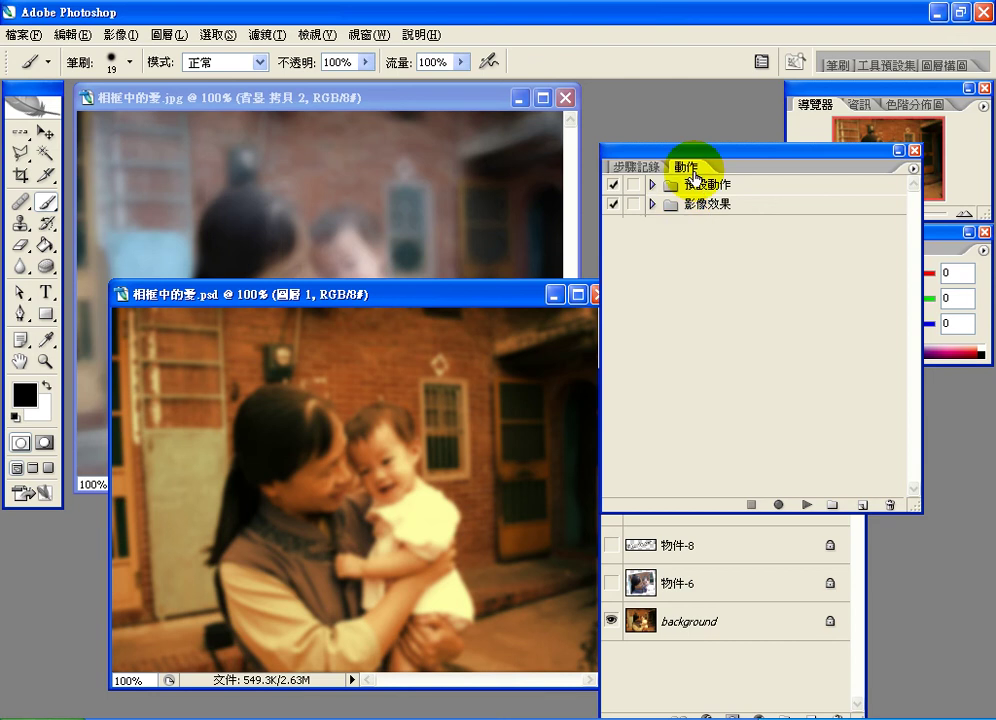
click(652, 186)
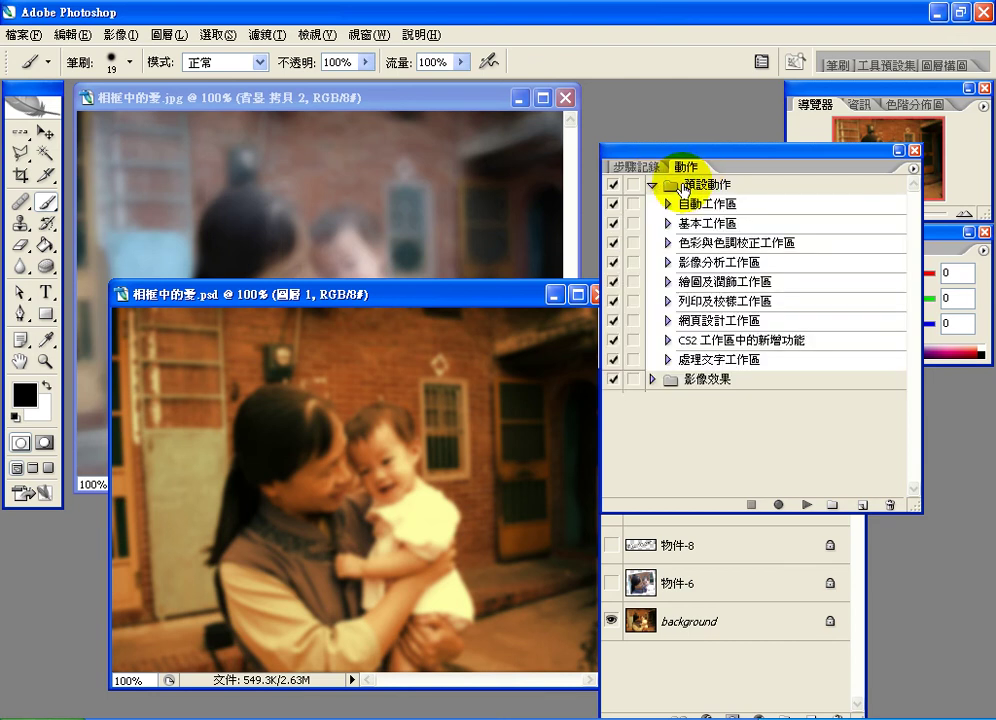
click(700, 186)
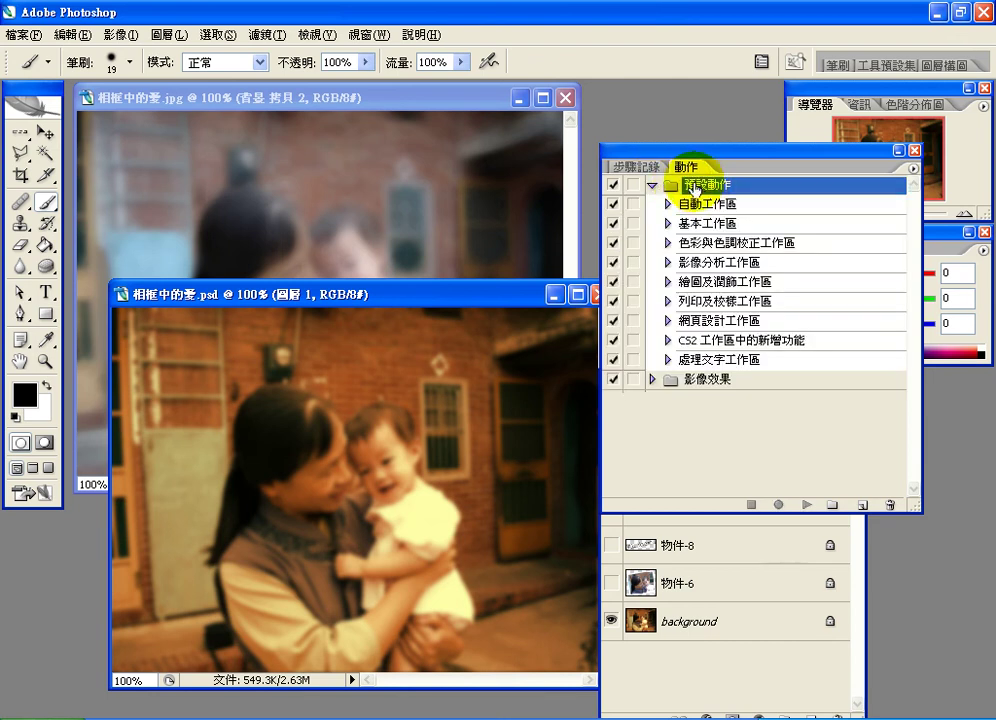
click(652, 186)
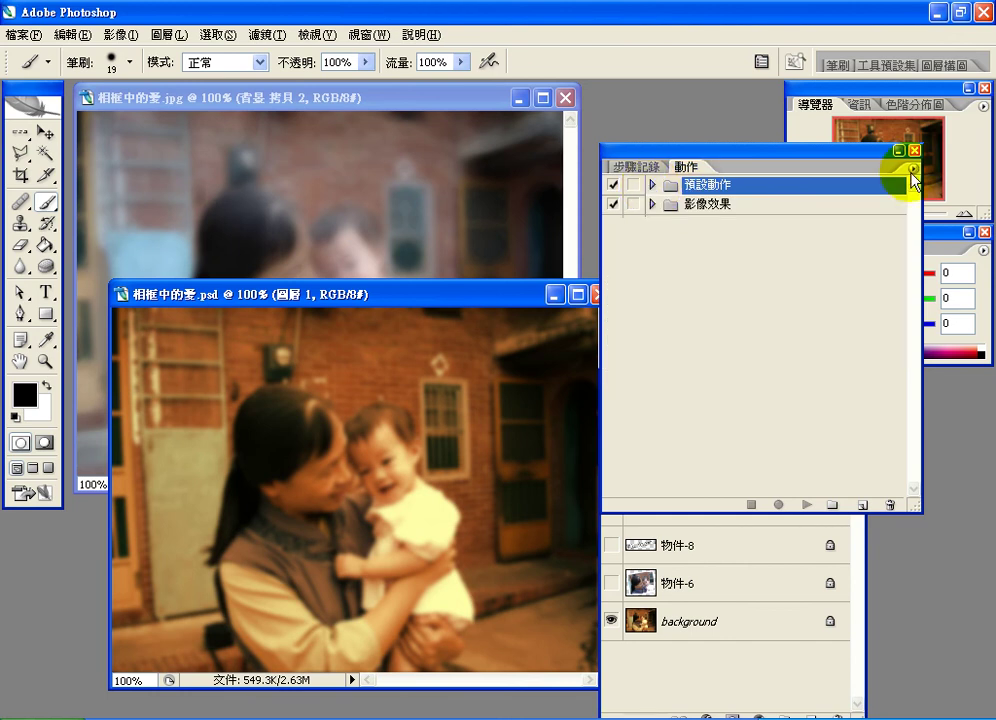
click(912, 170)
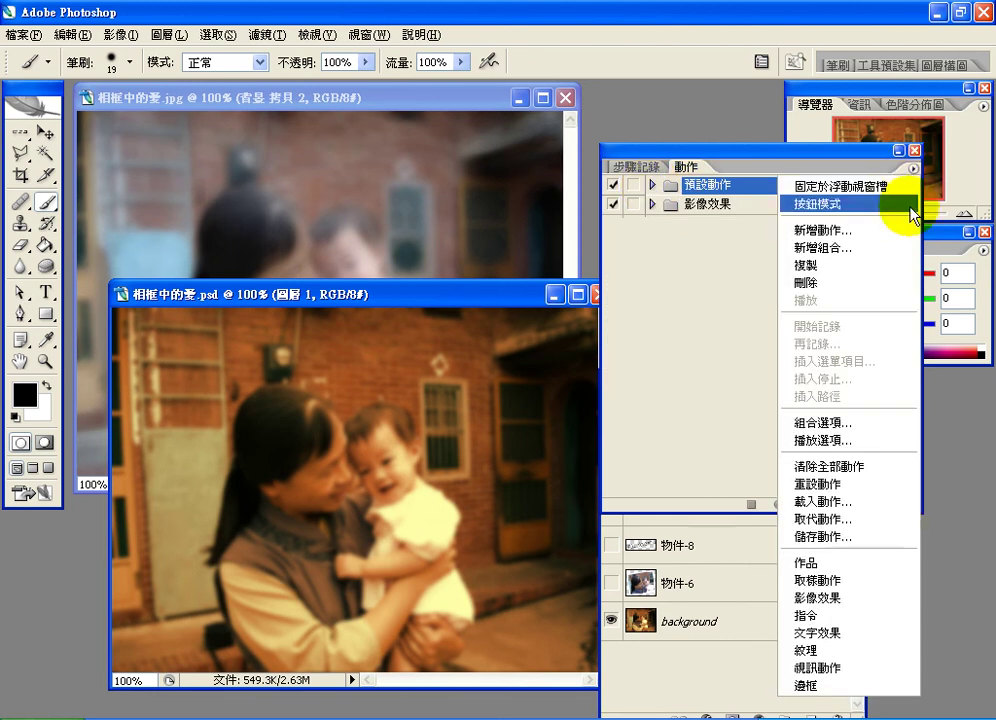
click(856, 598)
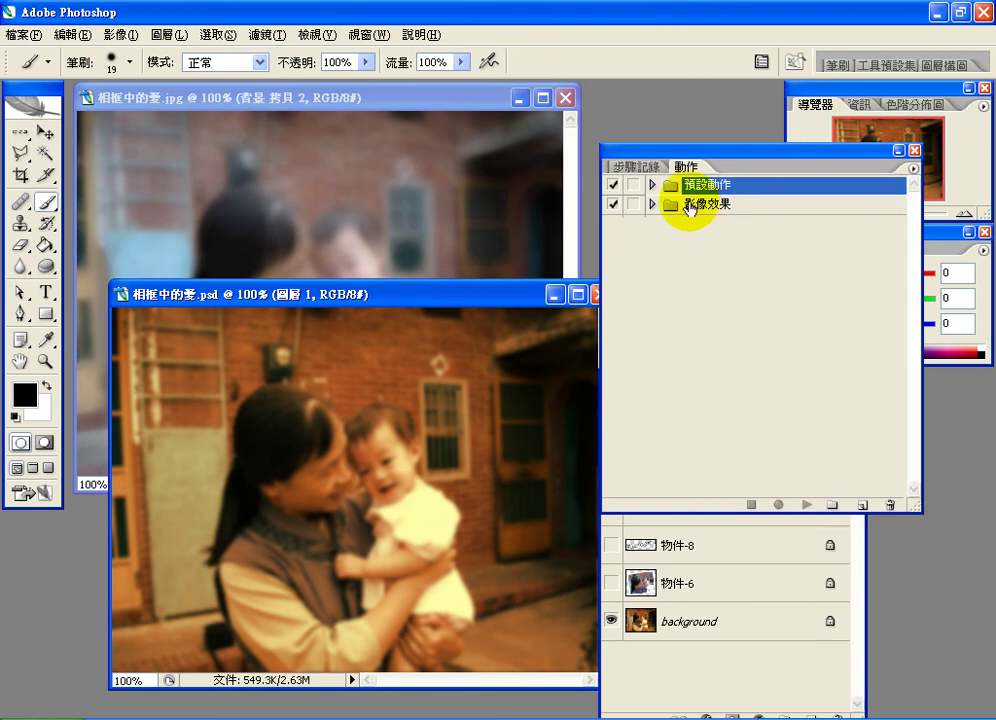
Step: Play the 老舊圖片 action from the 影像效果 set on the 背景 拷貝 2 layer of 相框中的爱.jpg
click(651, 205)
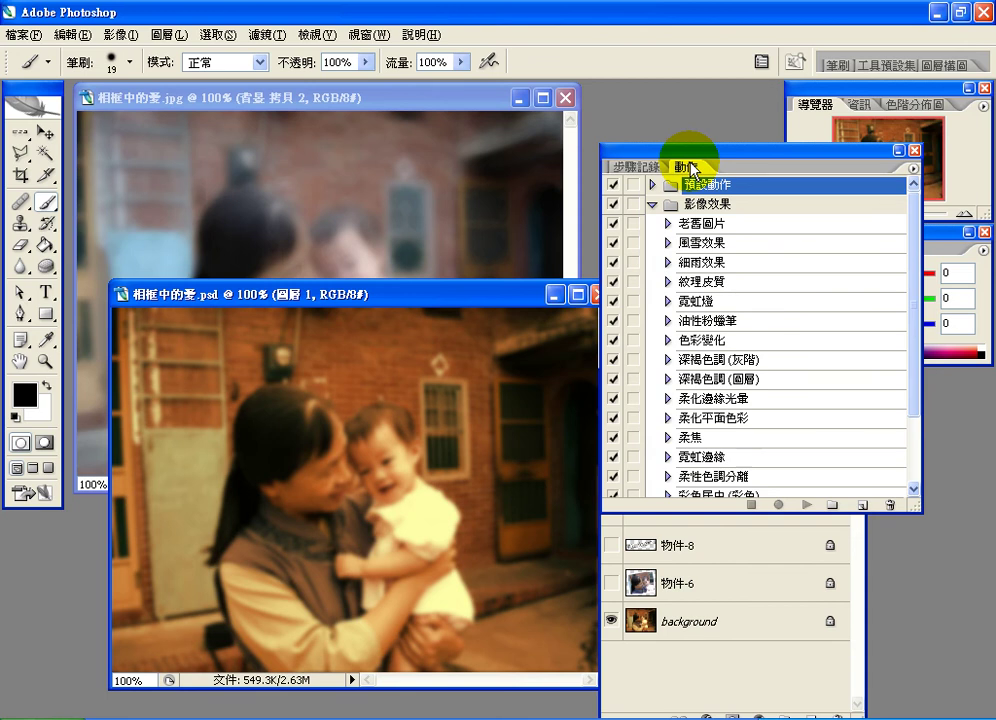
click(697, 227)
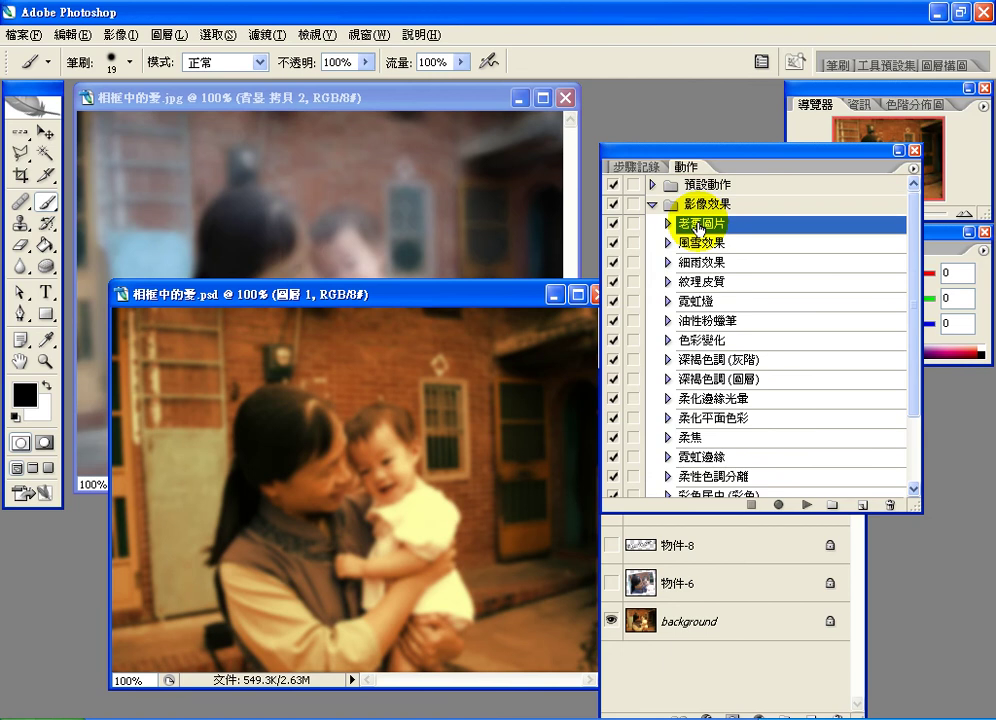
click(455, 105)
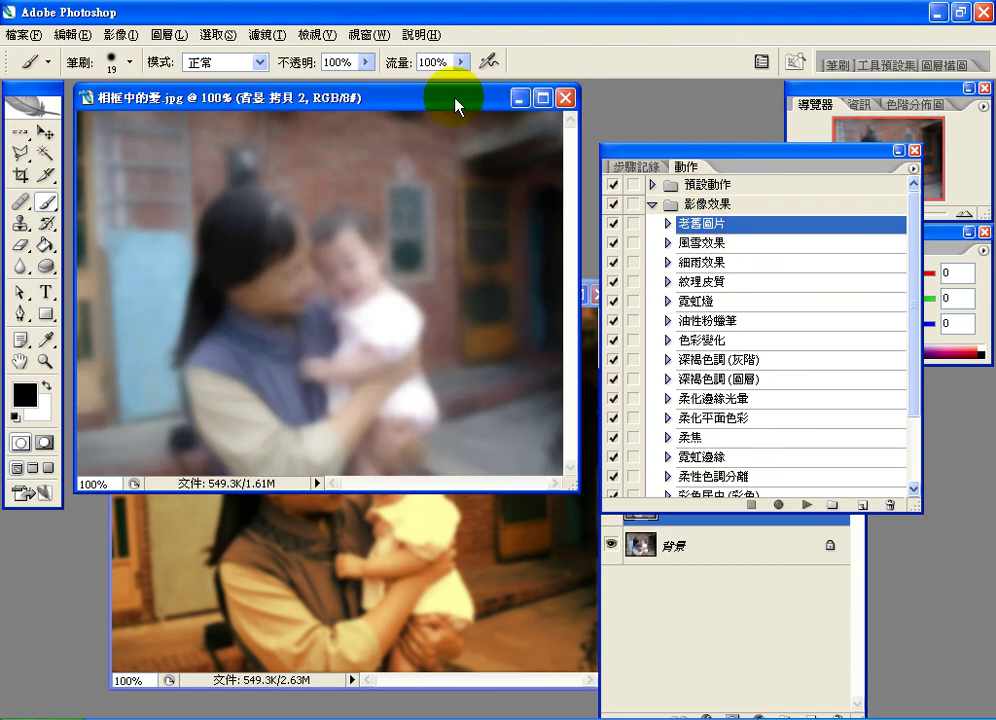
click(807, 505)
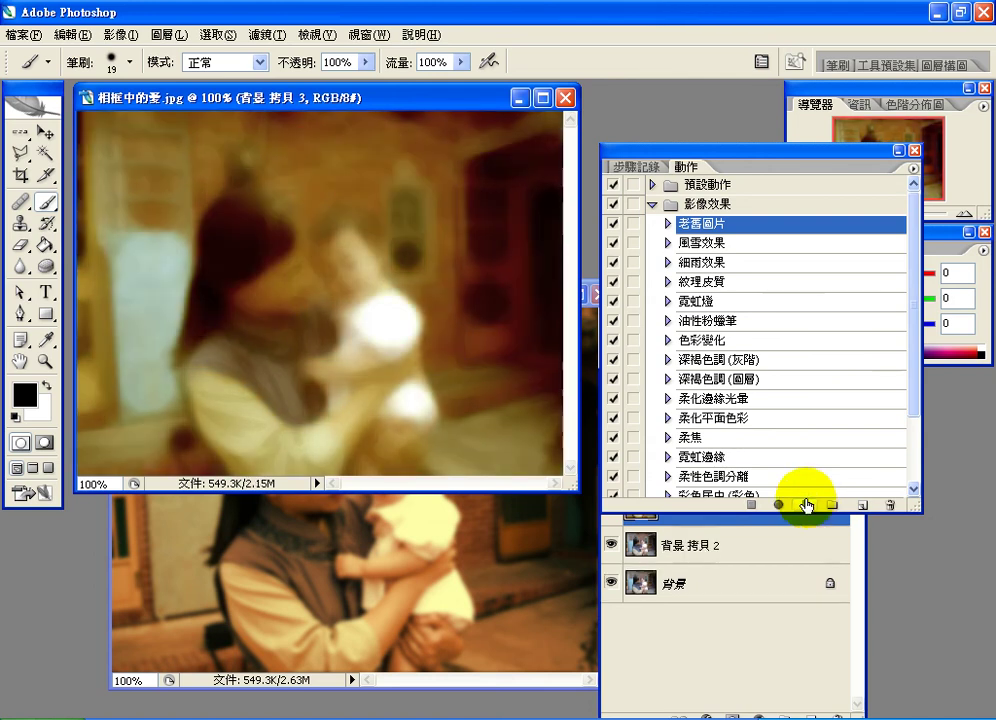
Step: Examine the recorded commands inside the 老舊圖片 action, including 污點和刮痕
click(667, 224)
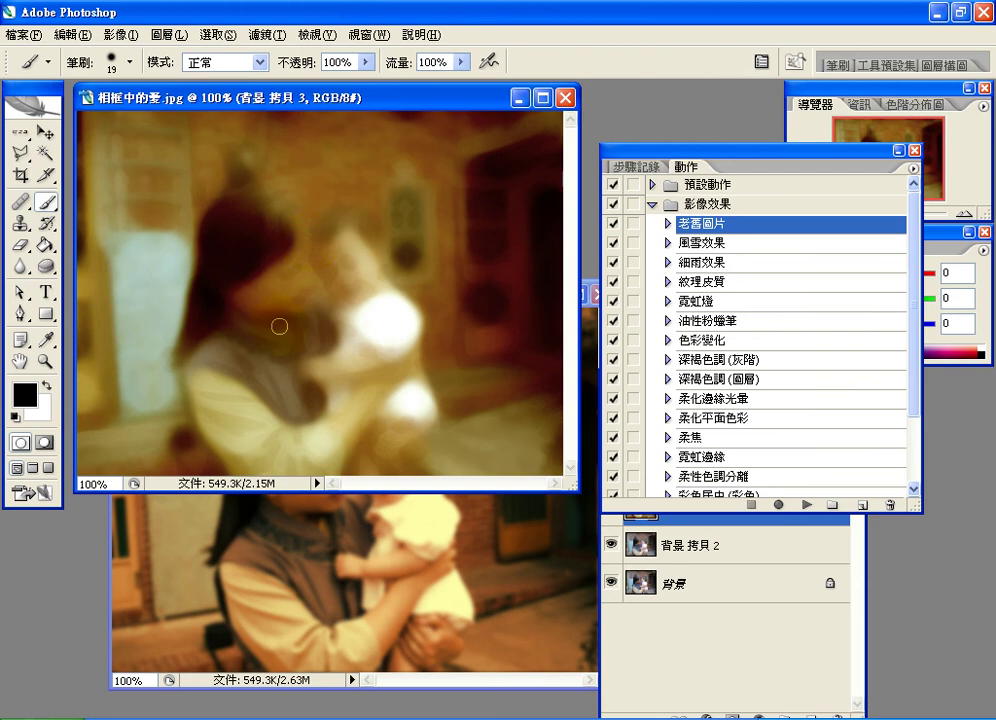
click(668, 224)
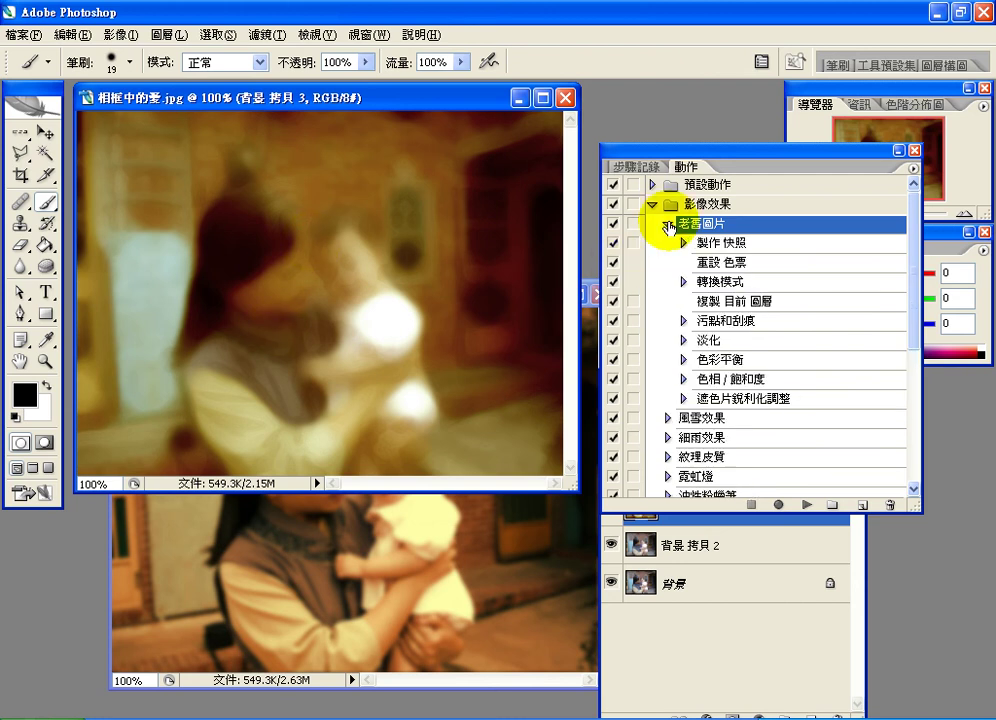
click(715, 323)
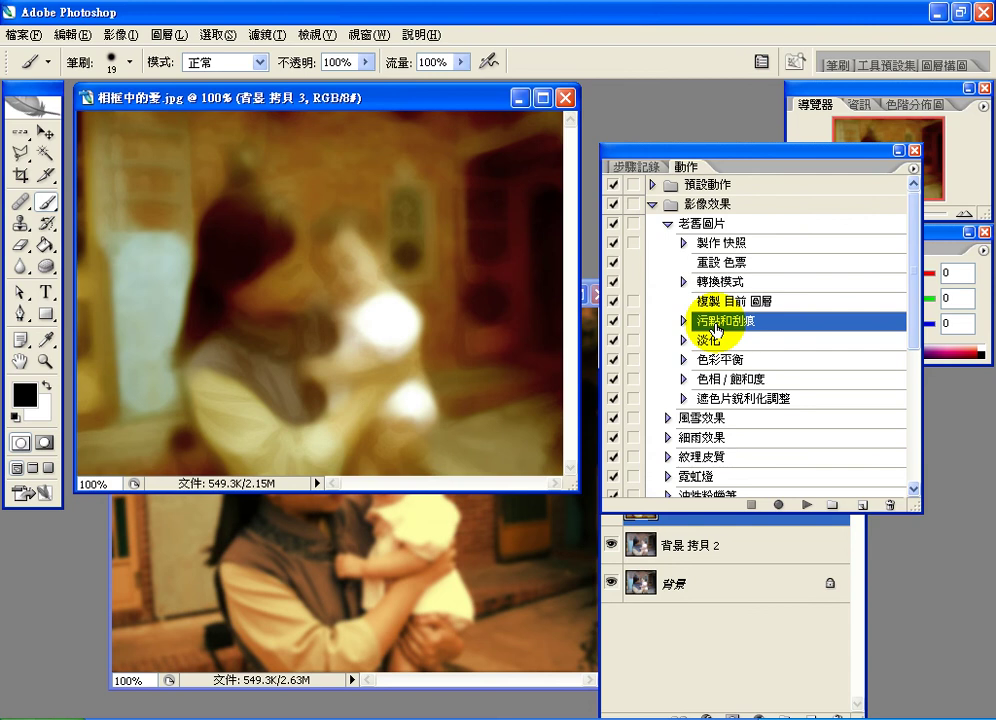
click(651, 204)
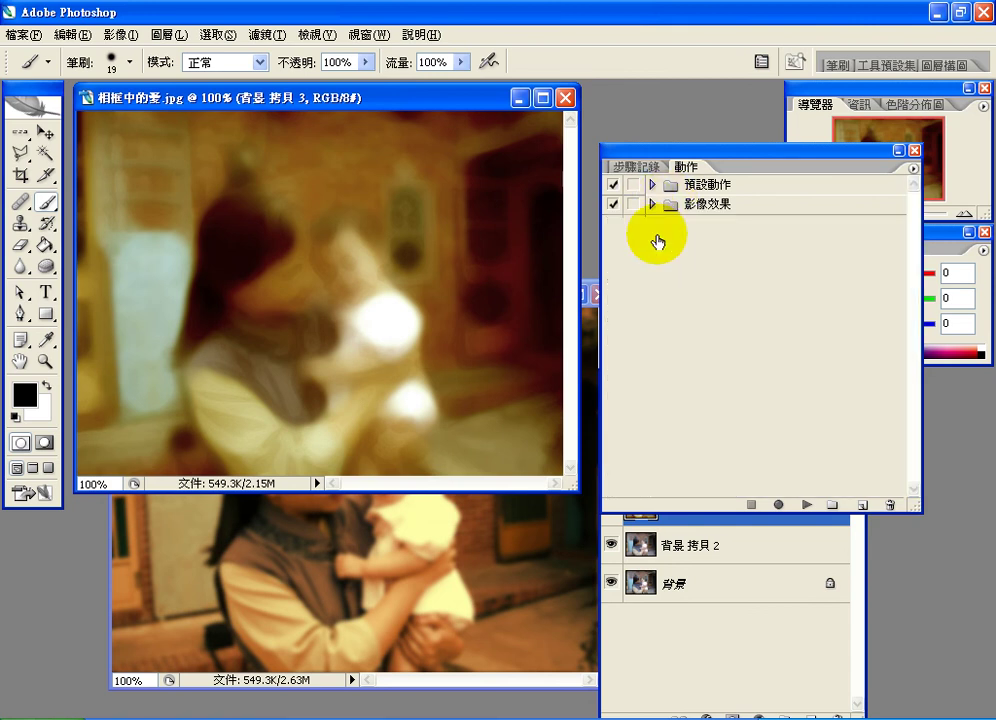
click(651, 205)
click(651, 205)
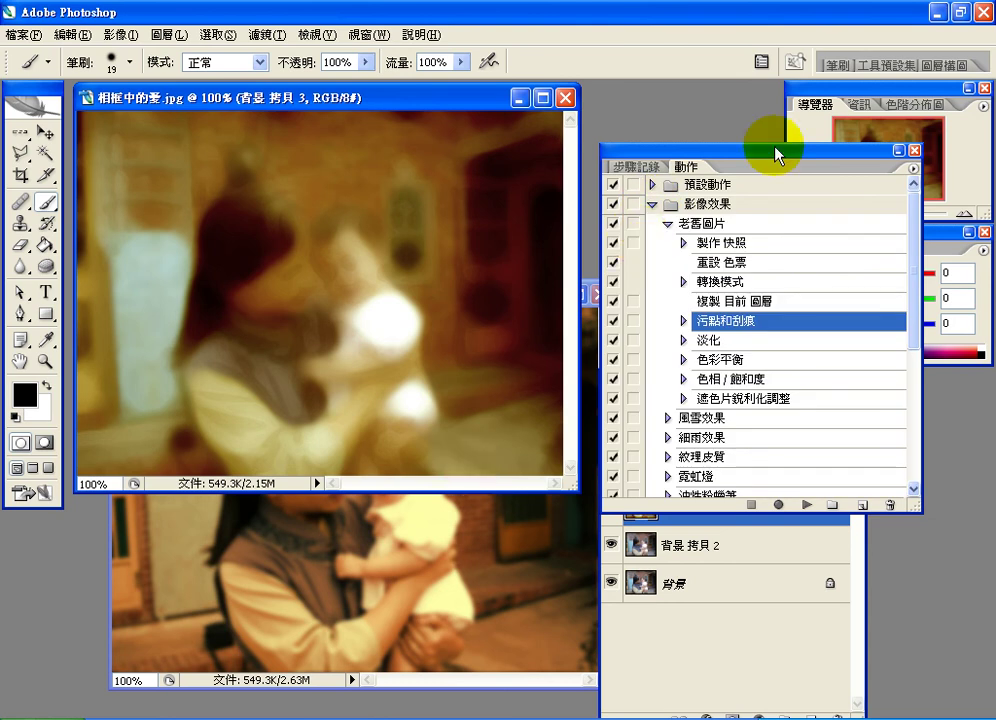
Step: Rearrange the actions and layers palettes so all layers are in view, and show the sharp 背景 拷貝 layer
drag(776, 153, 899, 148)
drag(614, 384, 657, 306)
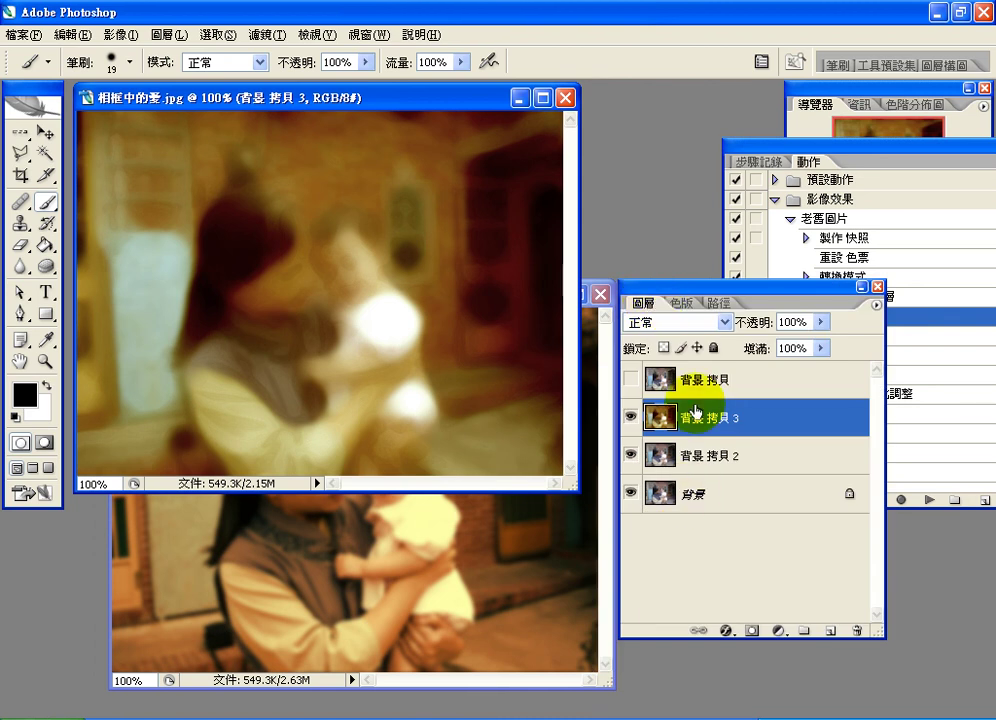
click(632, 381)
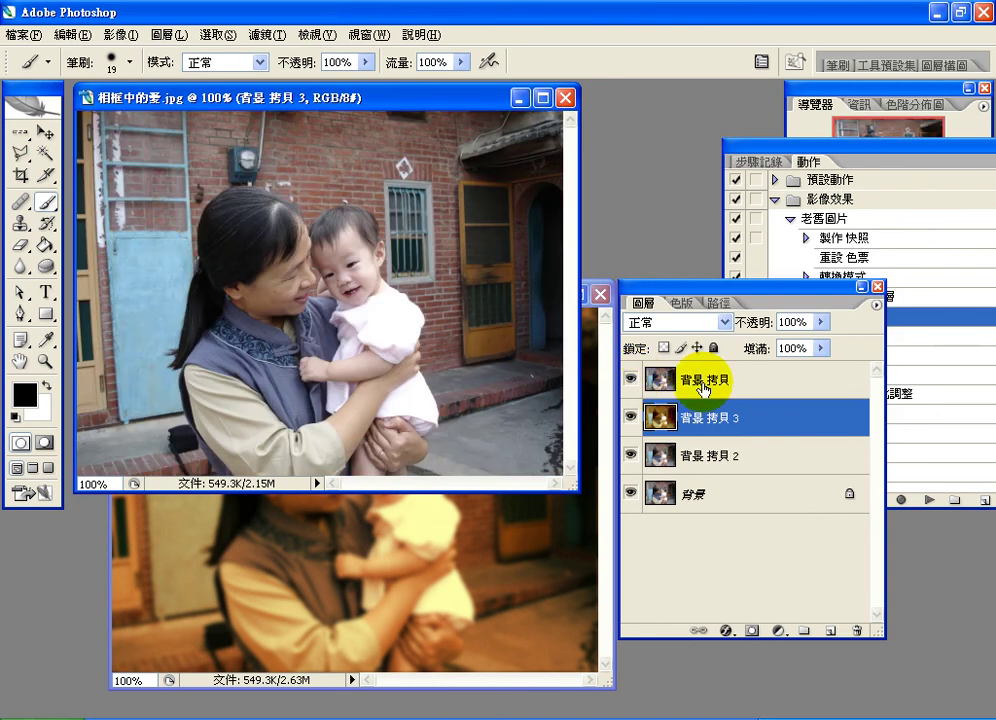
Step: Show the 物件-6 layer in 相框中的爱.psd and examine the corners and white border of the tilted photo
click(606, 378)
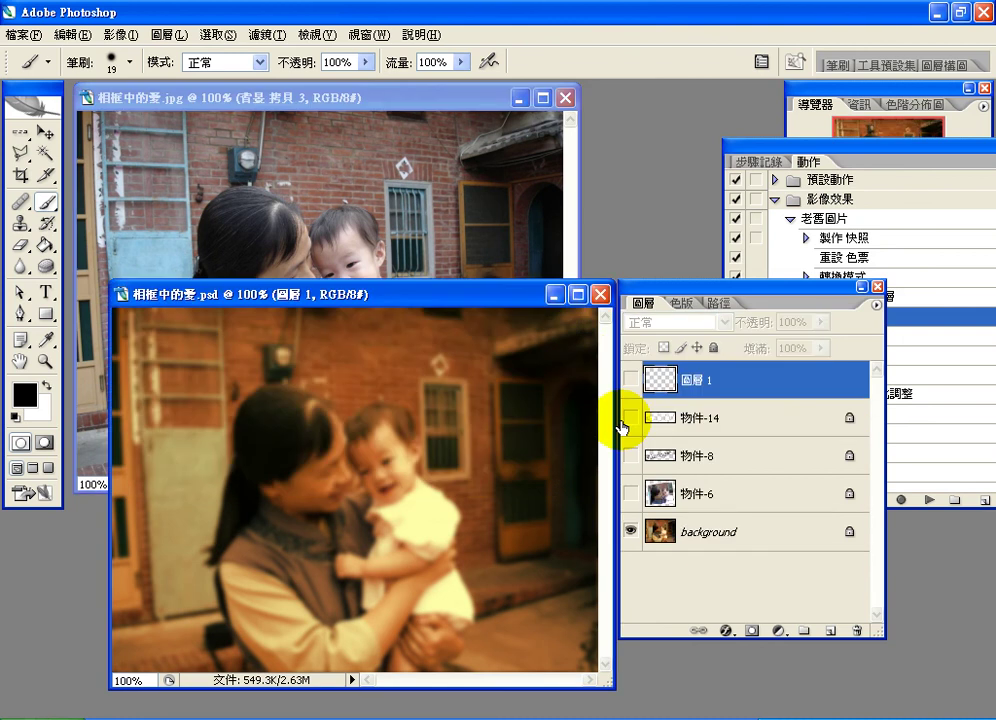
click(630, 493)
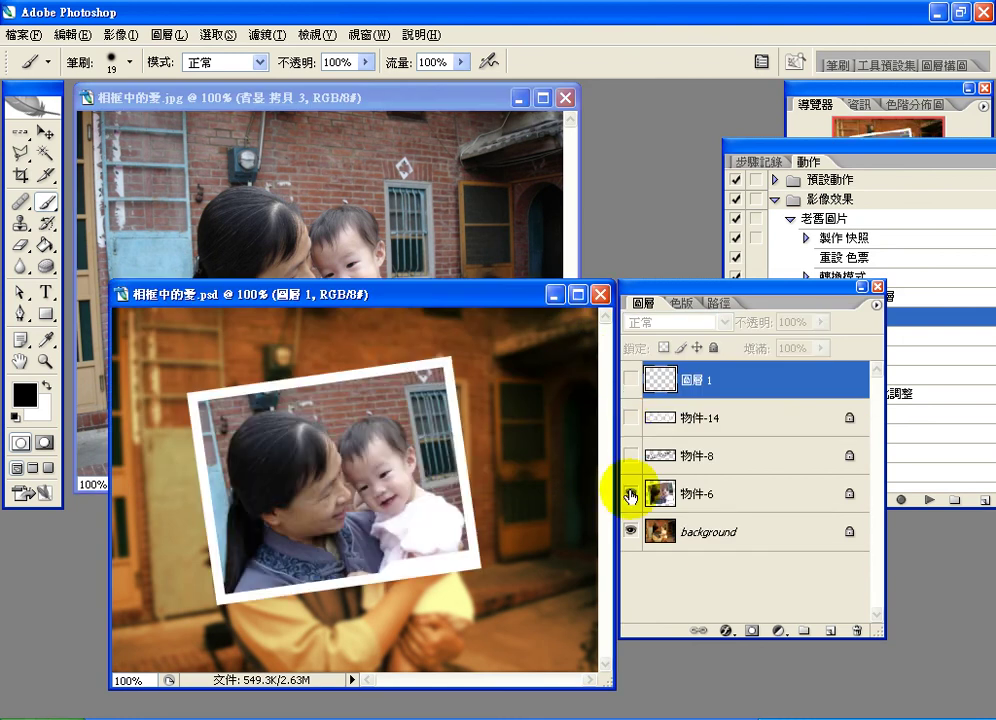
click(226, 386)
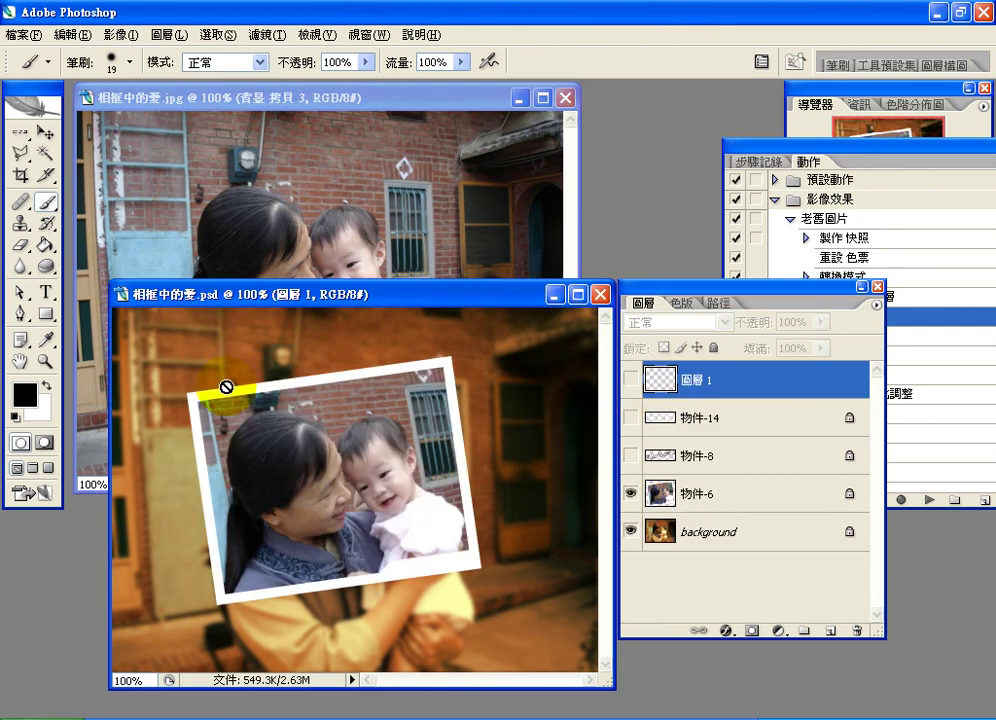
click(461, 585)
click(221, 590)
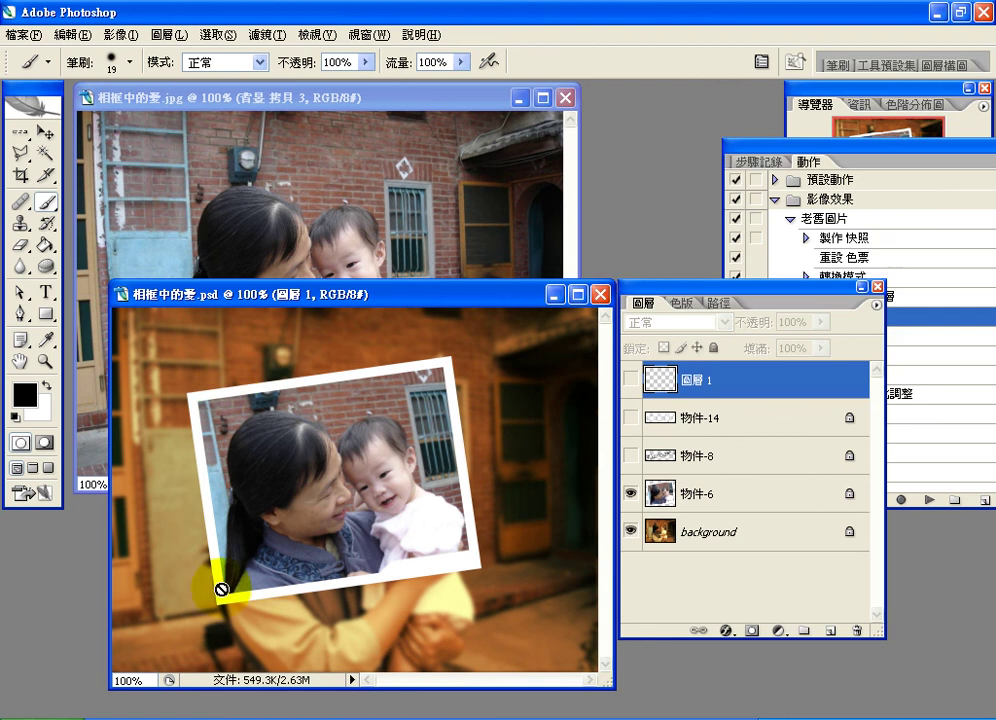
click(440, 361)
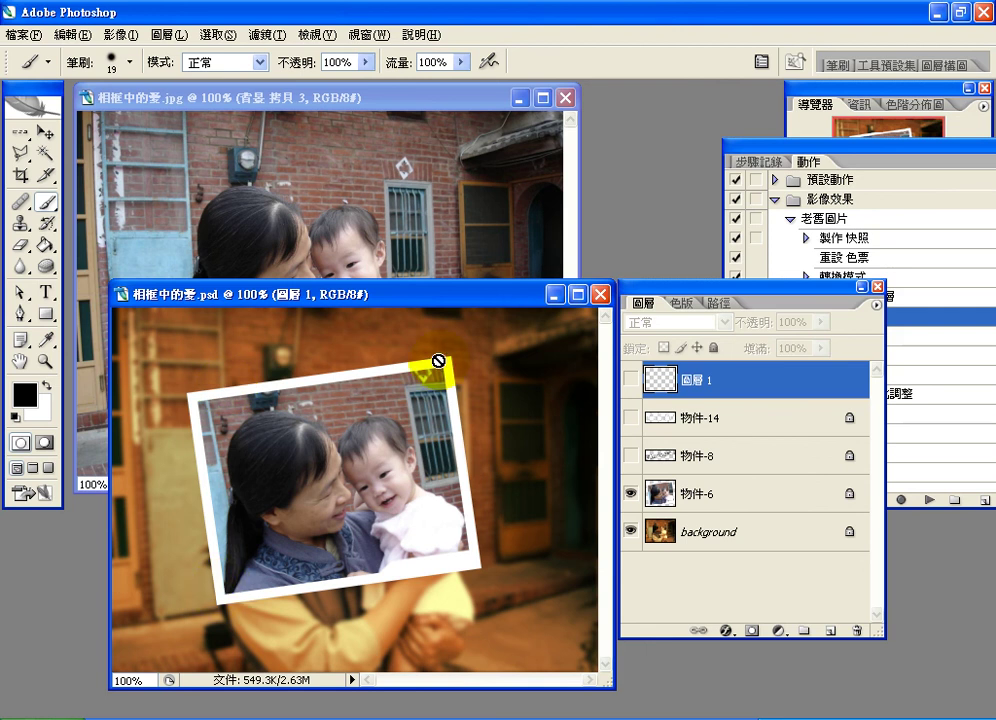
click(402, 363)
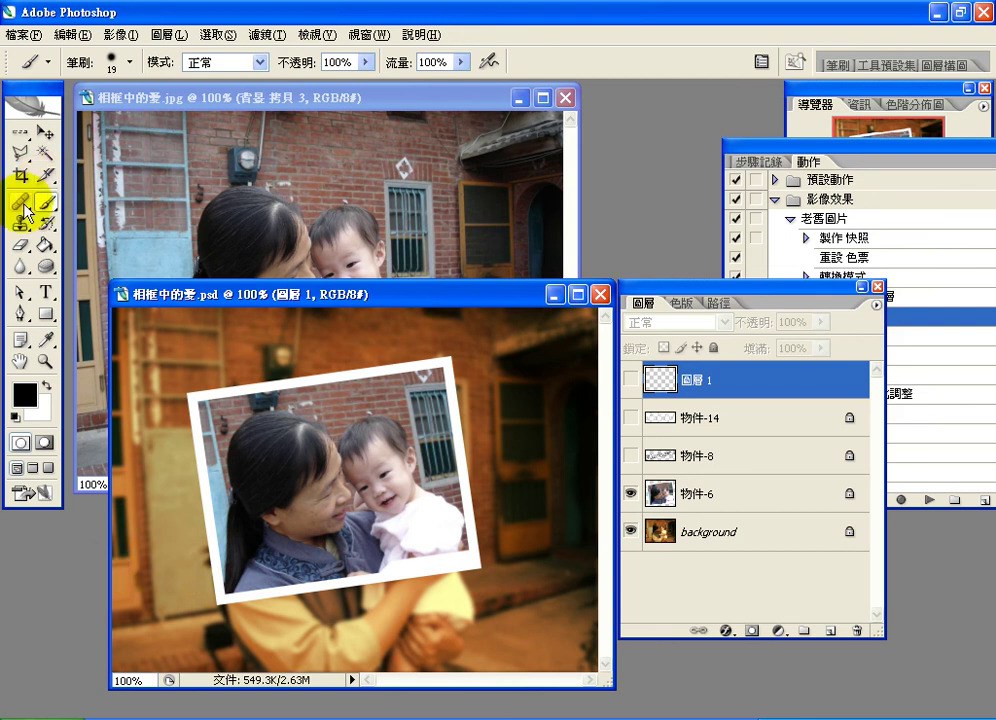
Step: Draw a rectangular marquee selection around the mother's and child's heads and upper bodies in 相框中的爱.jpg
click(19, 313)
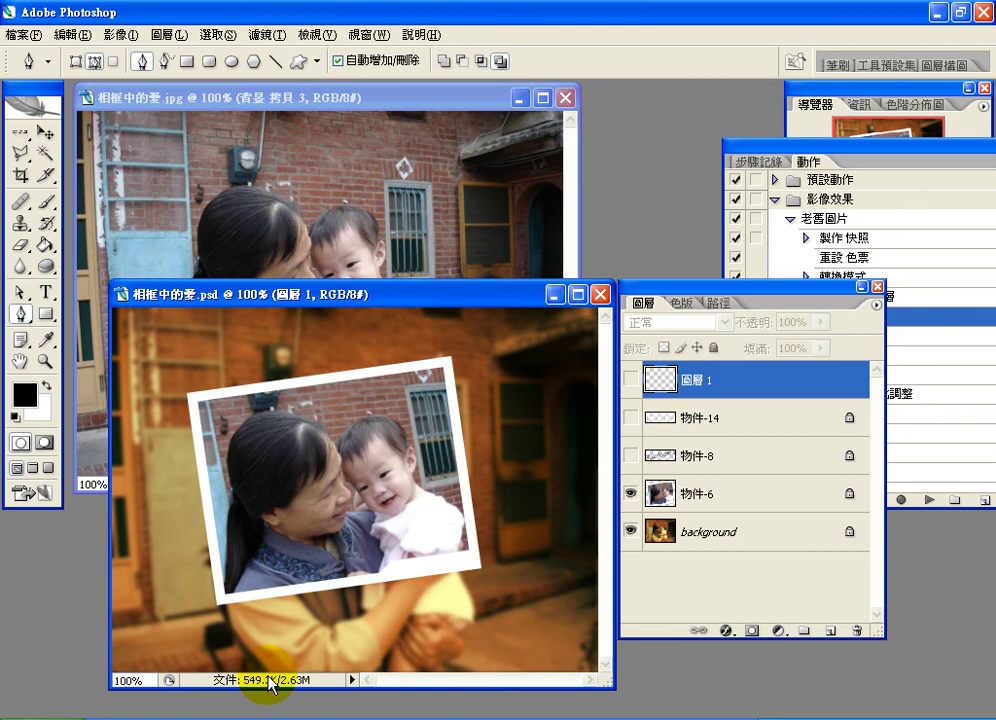
click(20, 138)
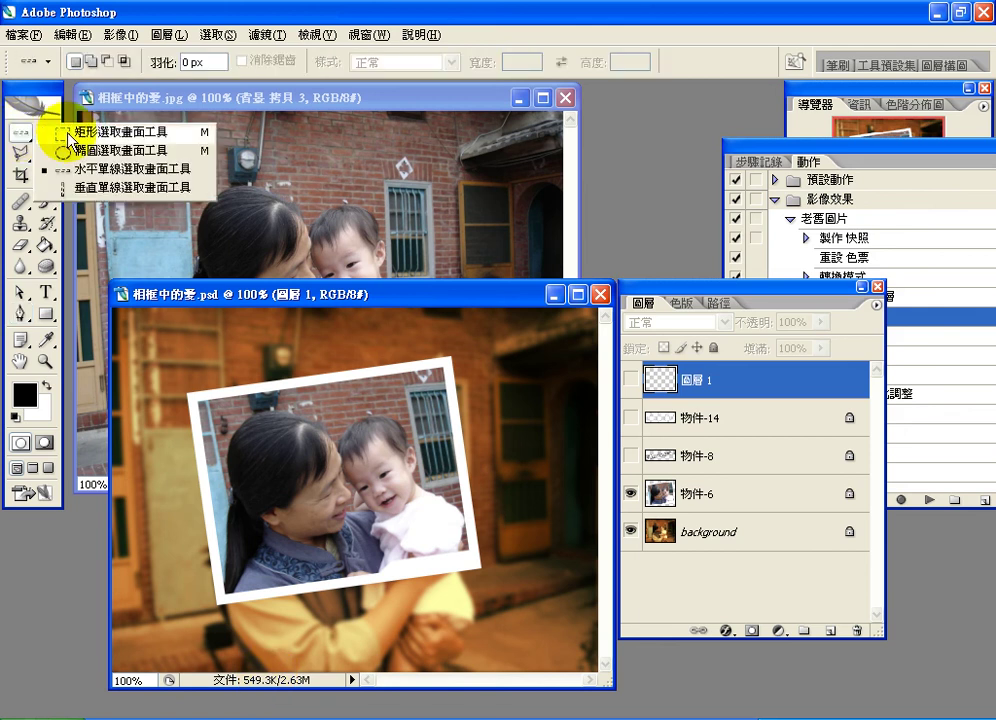
click(67, 132)
click(268, 152)
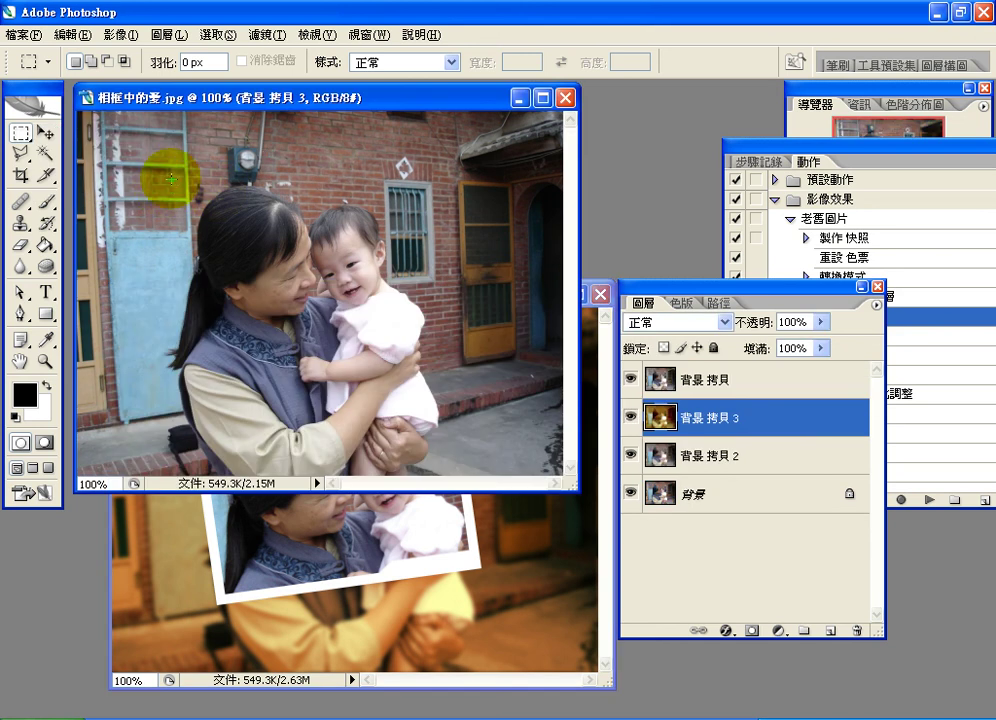
drag(172, 179, 441, 395)
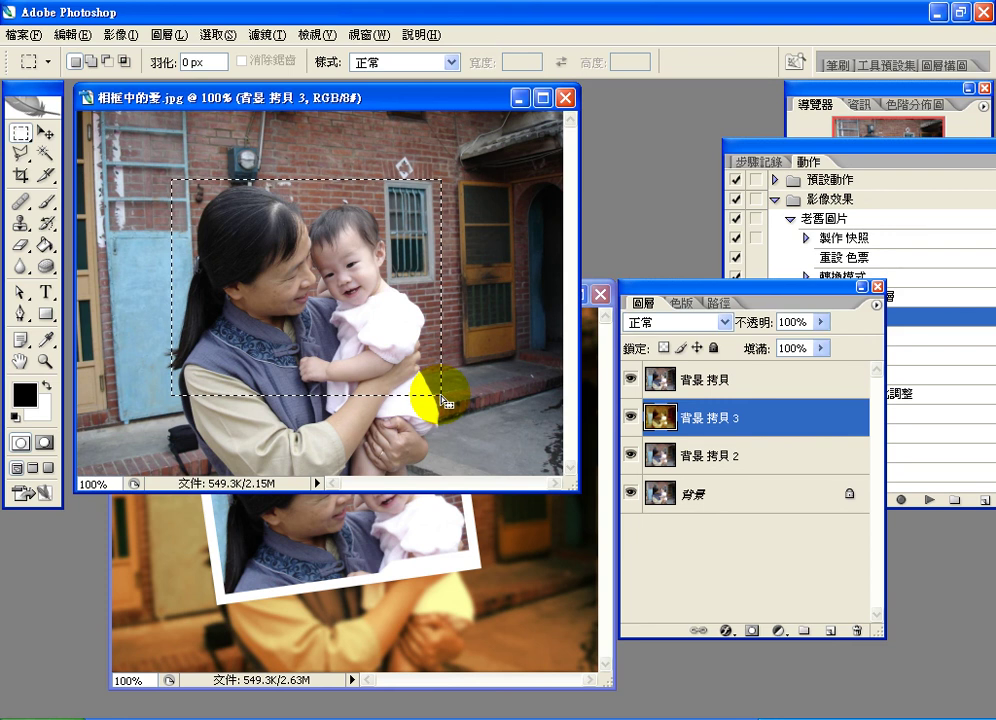
Step: Transform the rectangular selection outline, shifting it slightly up and left and rotating it by -14.9 degrees
click(224, 35)
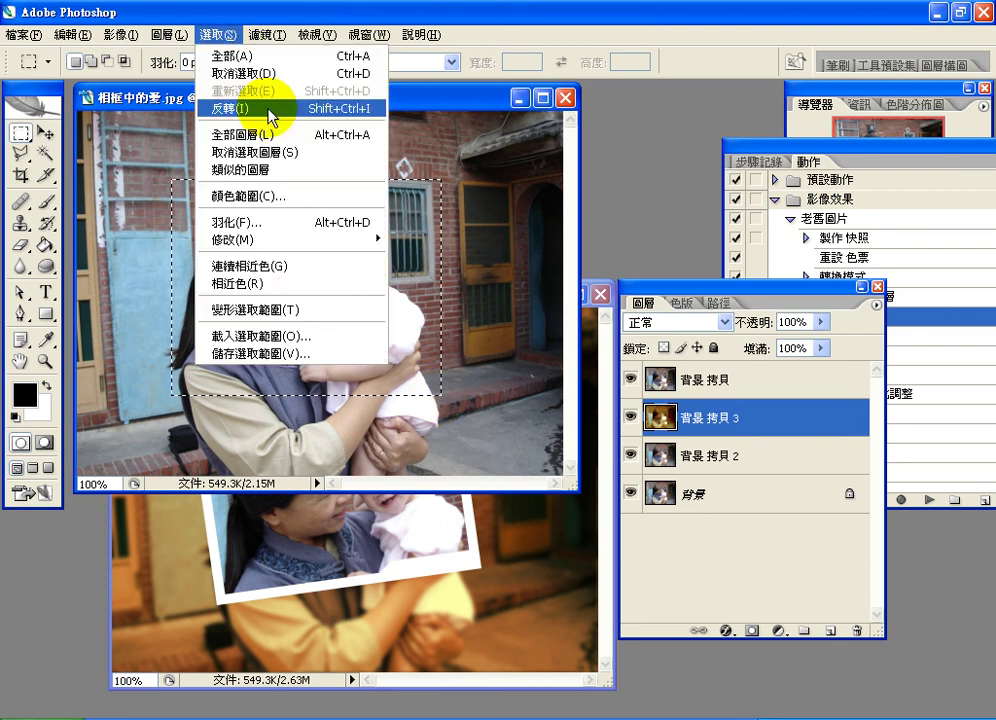
click(297, 311)
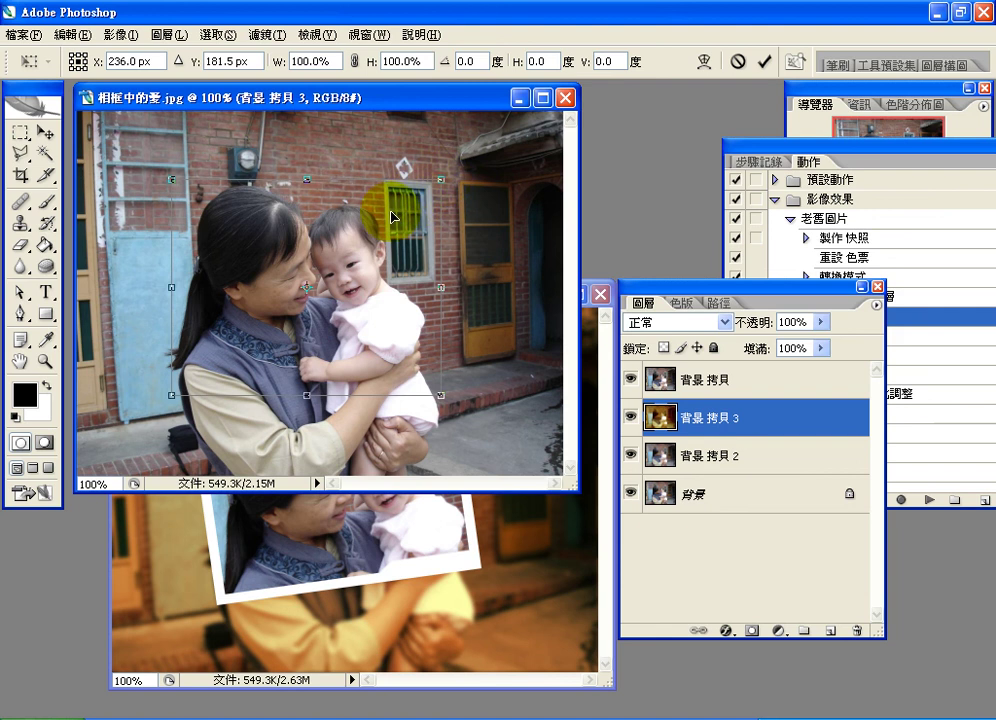
drag(391, 213, 389, 208)
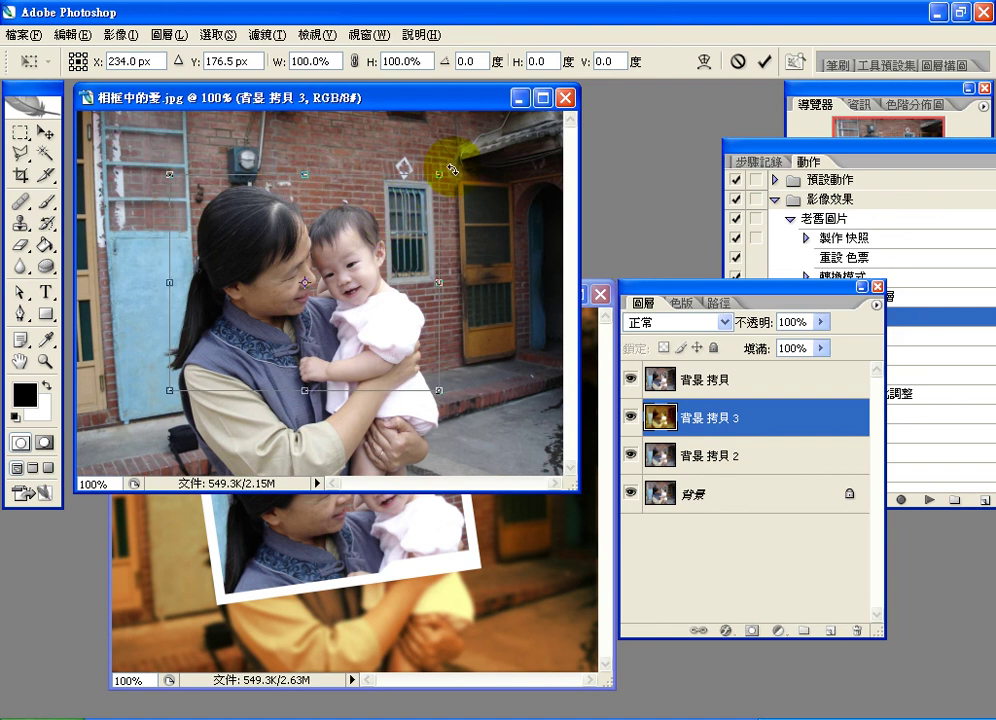
drag(452, 165, 428, 131)
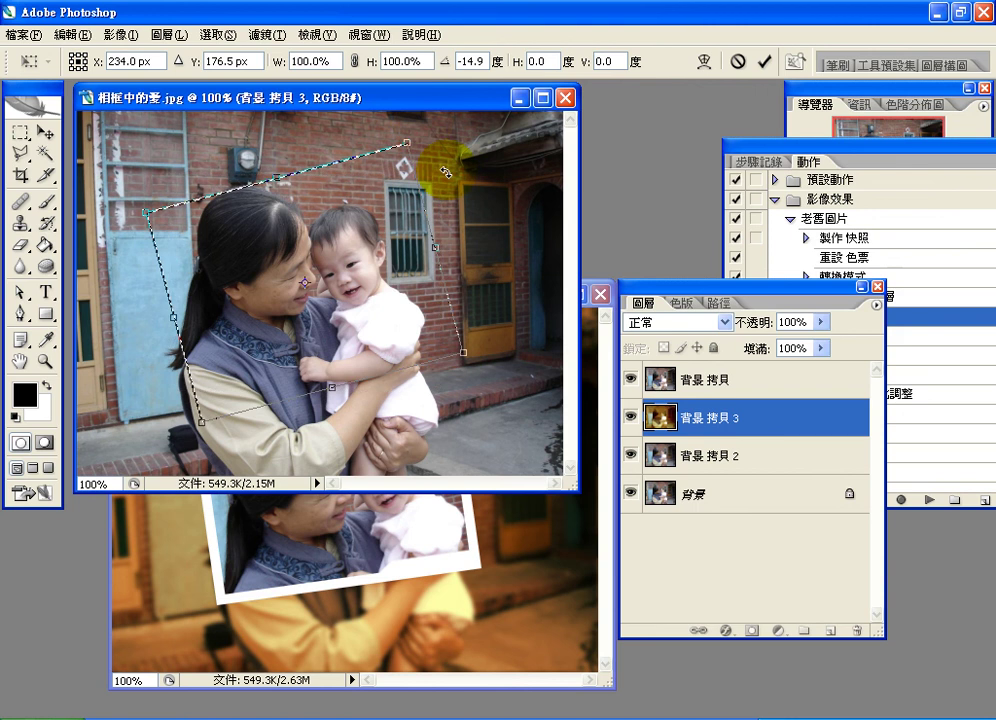
click(708, 58)
key(Return)
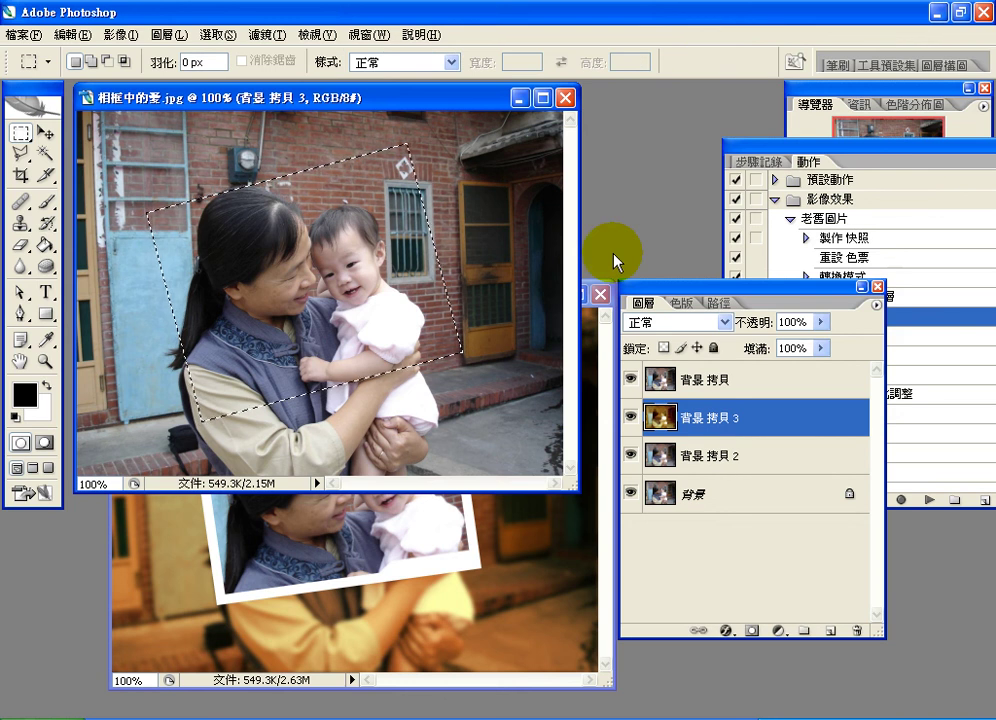
click(751, 632)
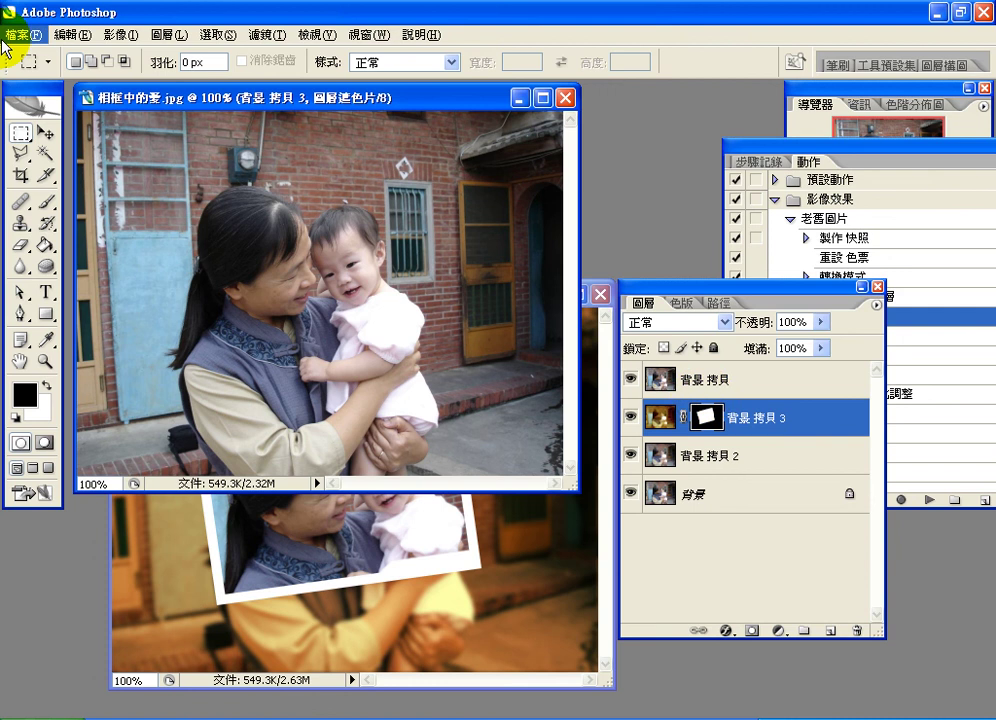
click(72, 34)
click(78, 57)
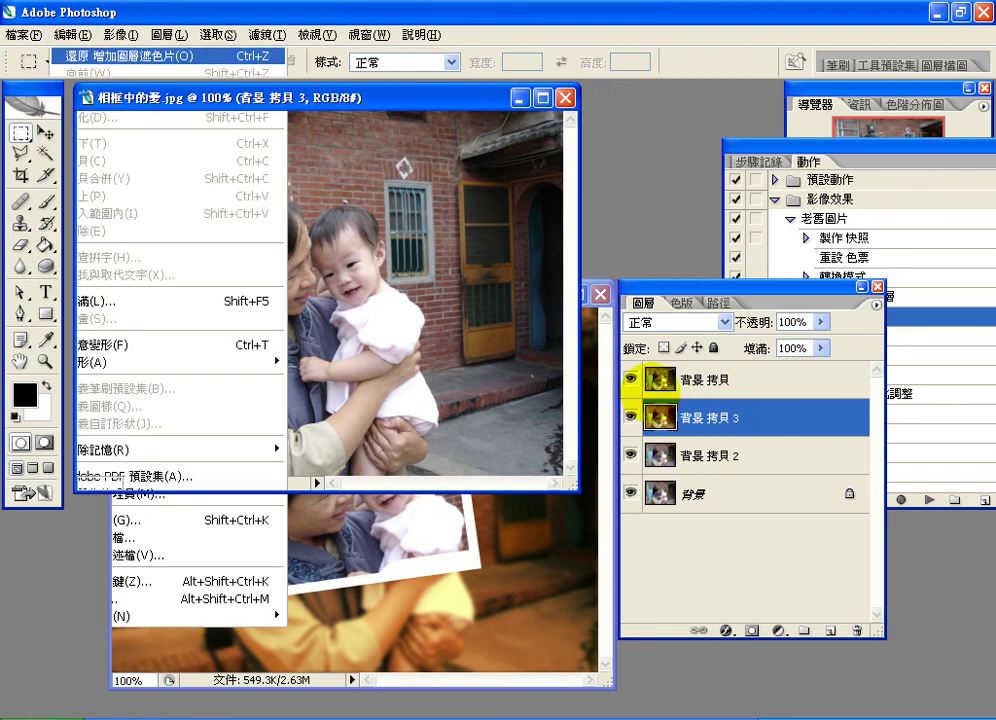
Step: Add a layer mask from the tilted selection to the 背景 拷貝 layer, and move the layers palette higher
click(662, 390)
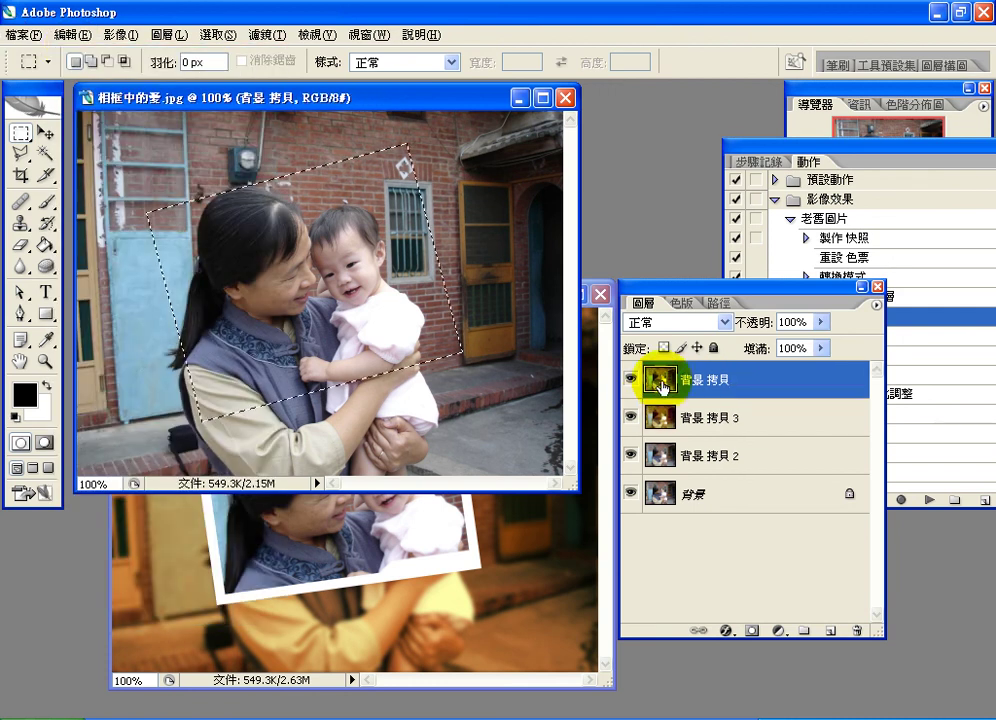
click(752, 630)
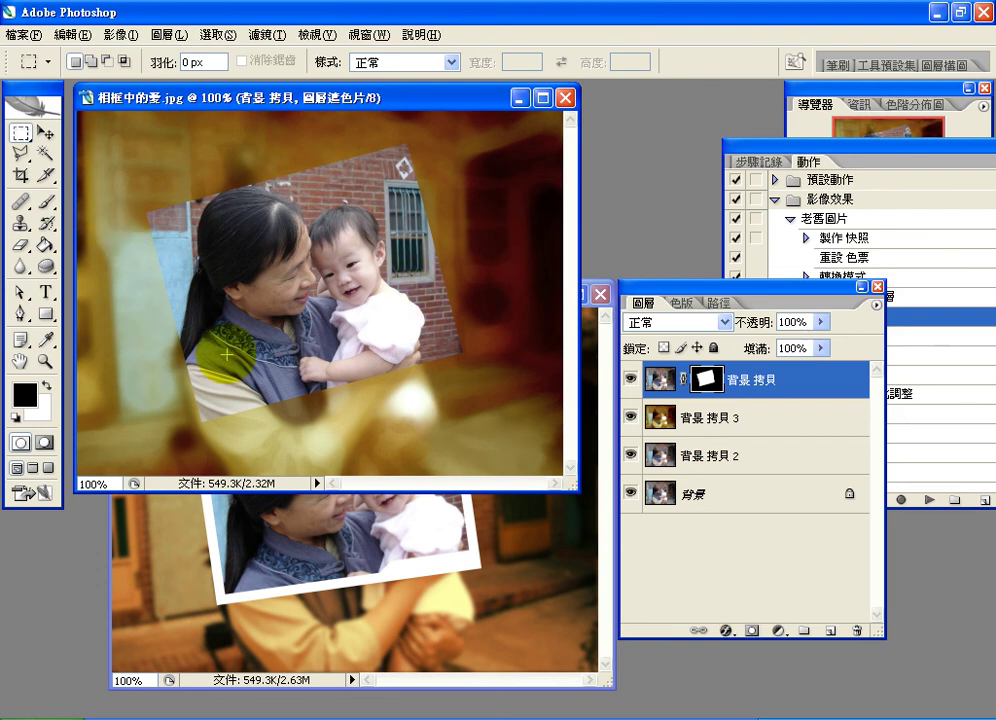
drag(660, 305, 660, 193)
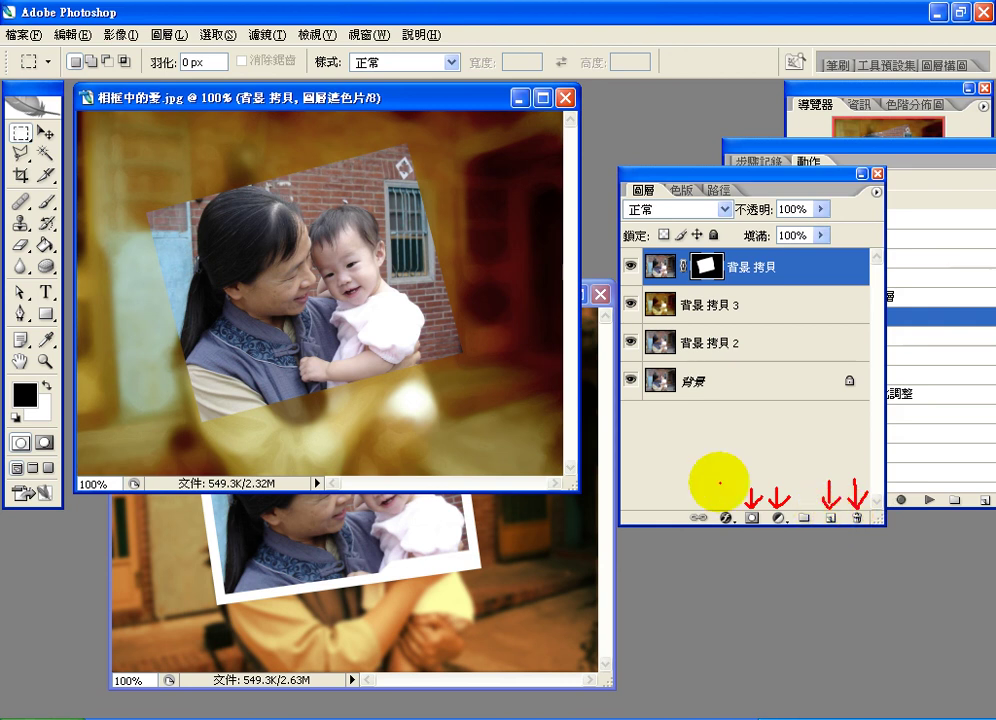
mouse_move(719, 483)
mouse_down()
mouse_move(717, 503)
mouse_move(727, 497)
mouse_up()
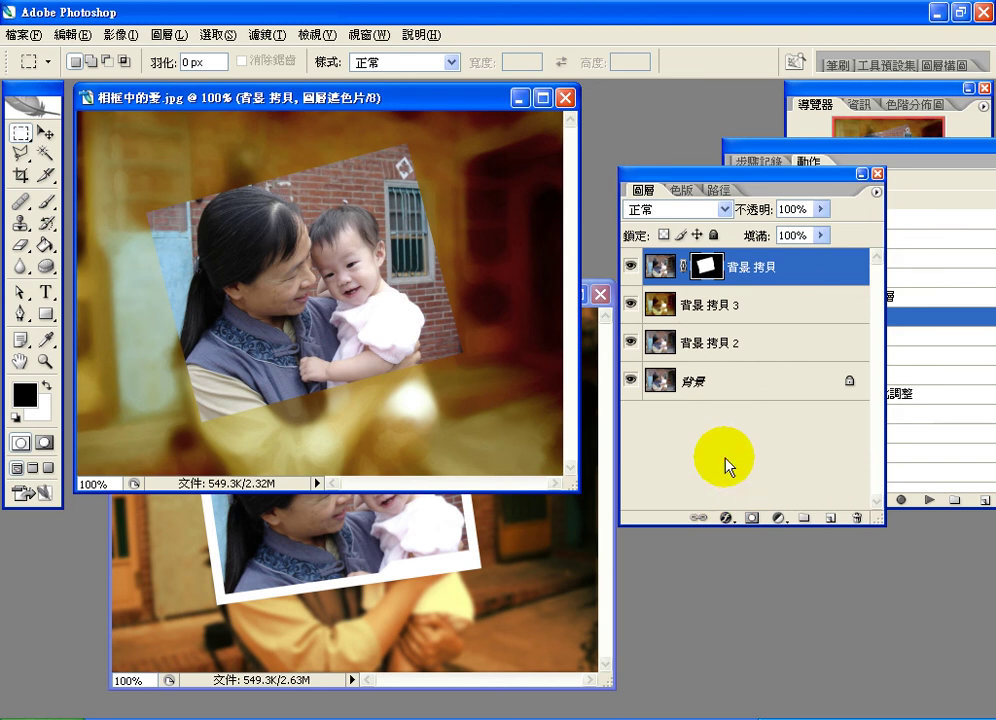
Step: Add a 筆畫 (Stroke) layer style to the 背景 拷貝 layer and set its colour to white
click(726, 518)
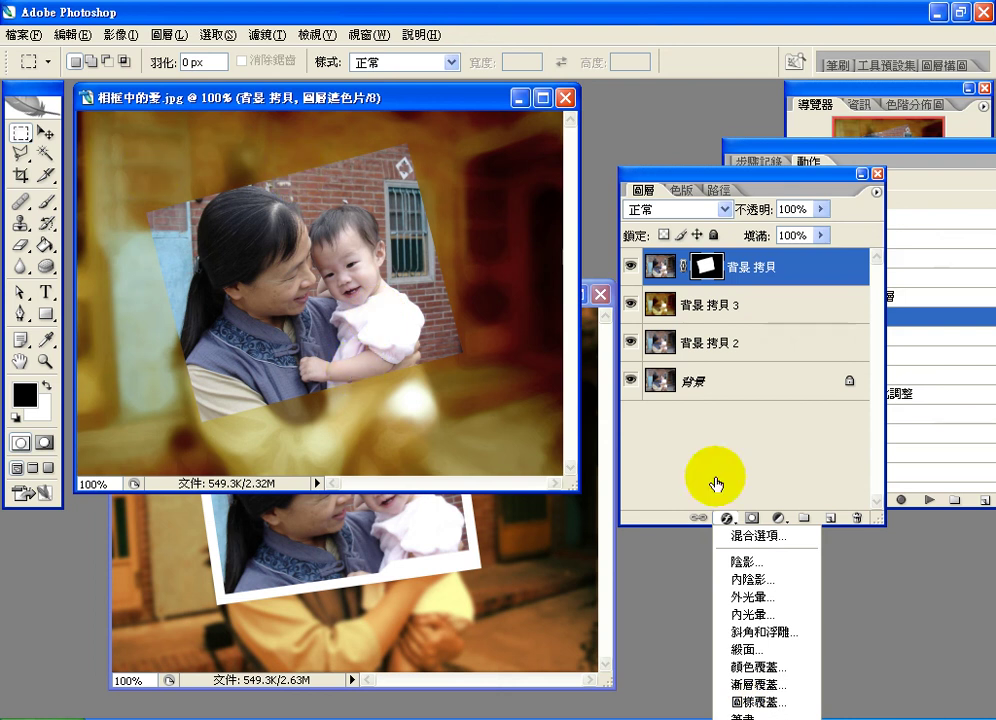
click(734, 642)
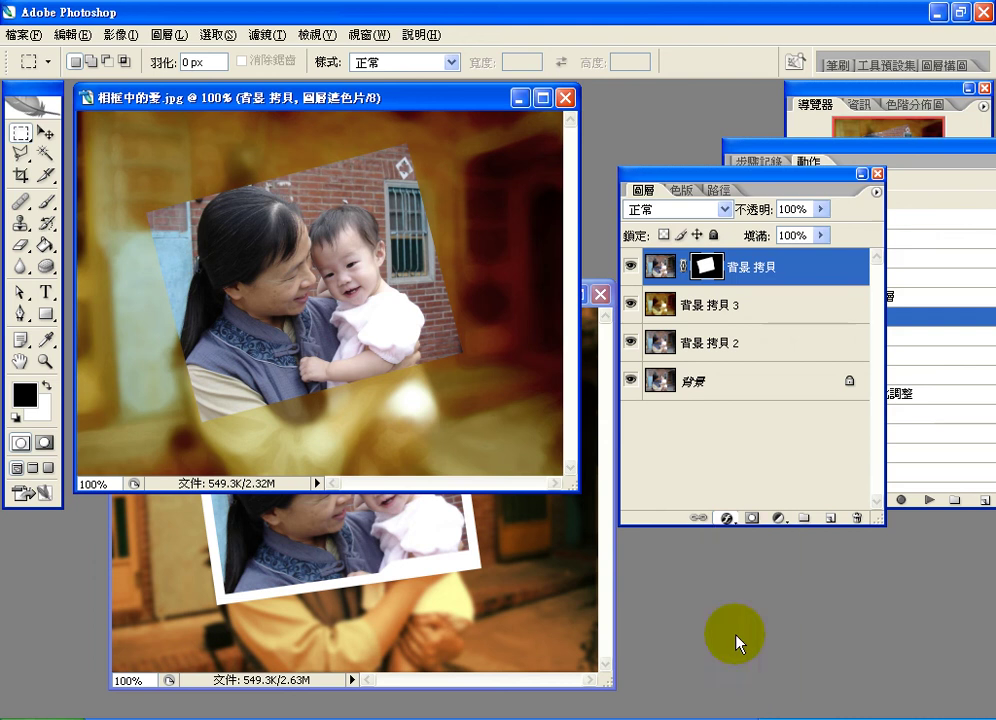
key(h)
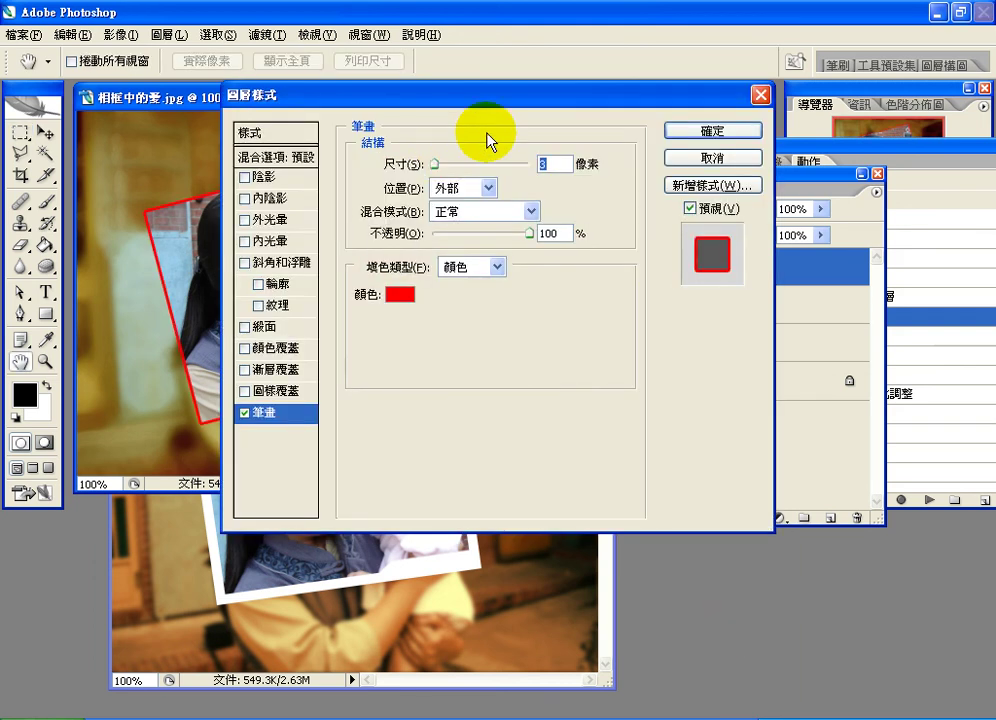
drag(427, 100, 683, 220)
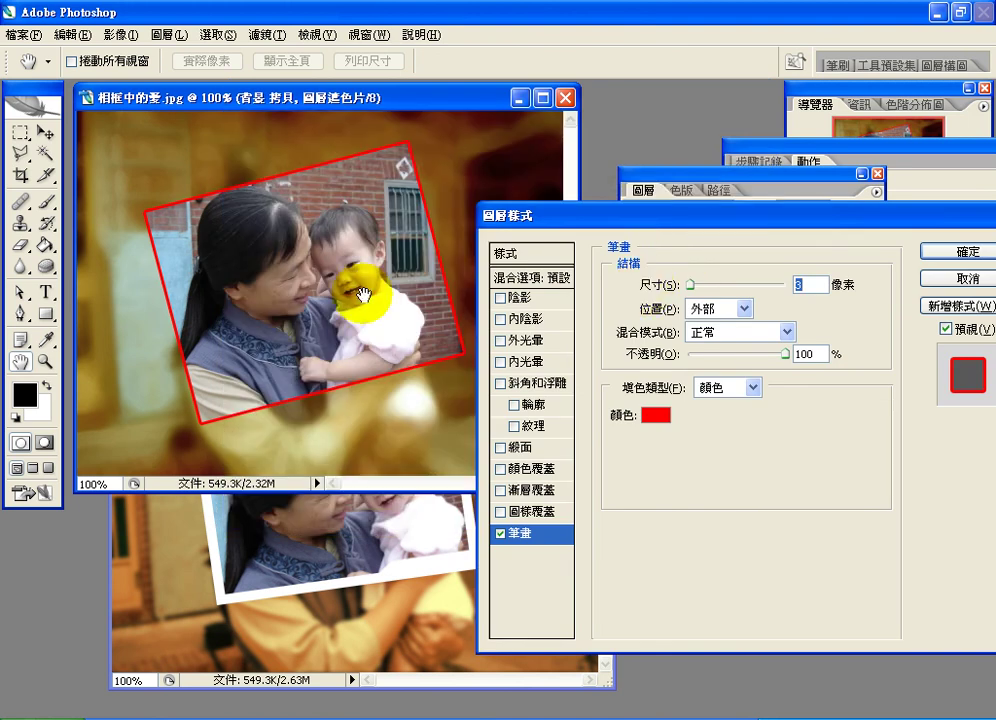
click(652, 416)
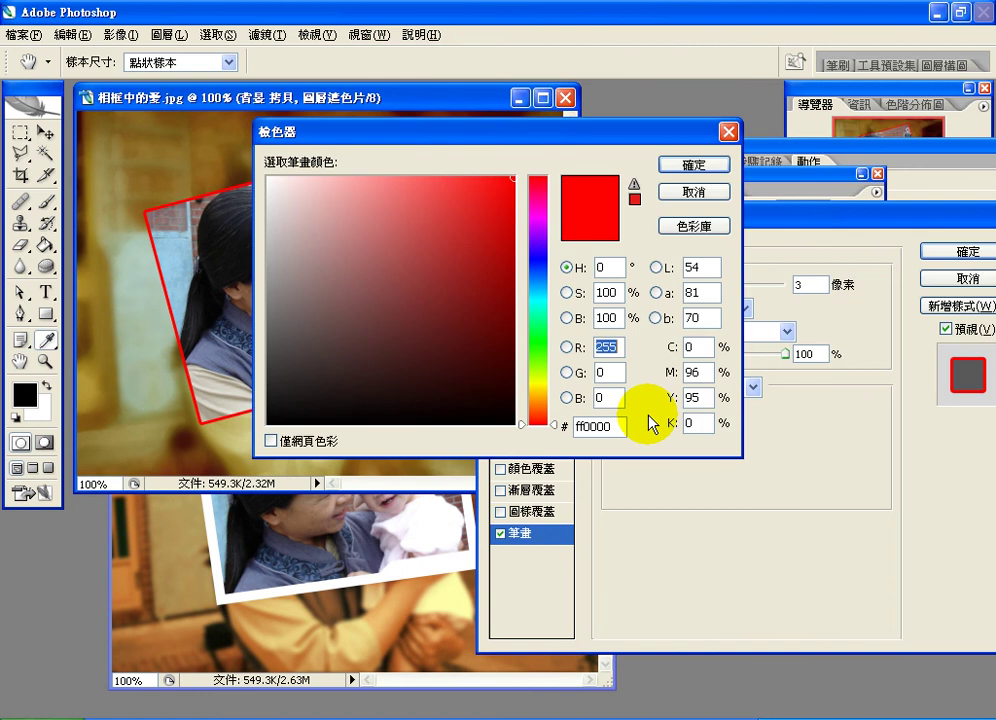
drag(268, 178, 204, 147)
click(676, 166)
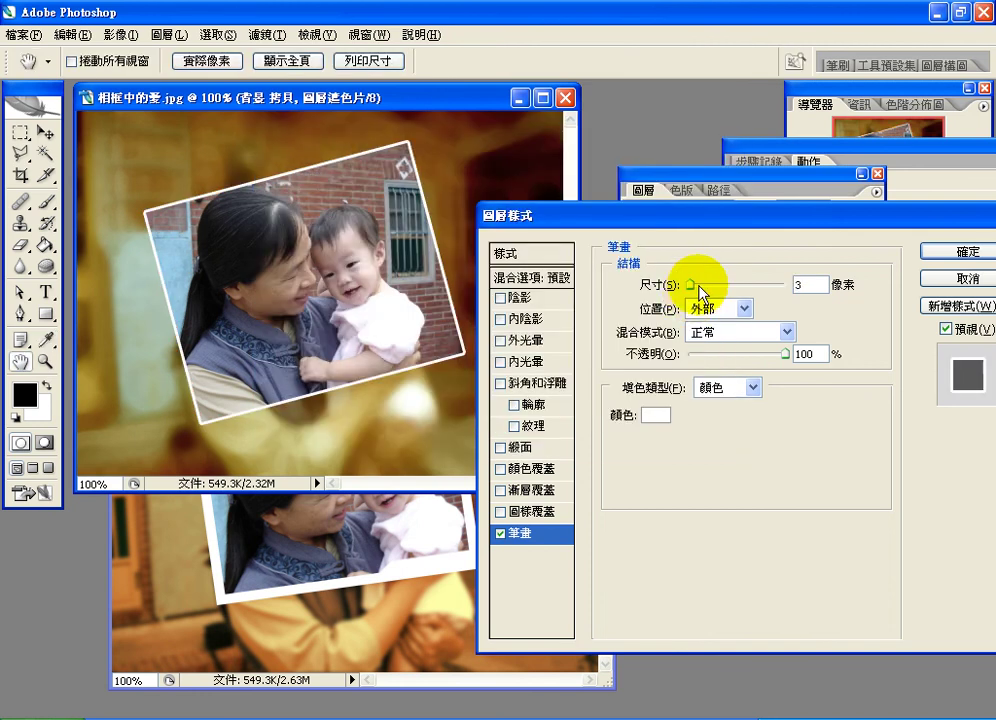
Step: Set the stroke's size to 10 pixels and its position to 內部
drag(698, 286, 698, 287)
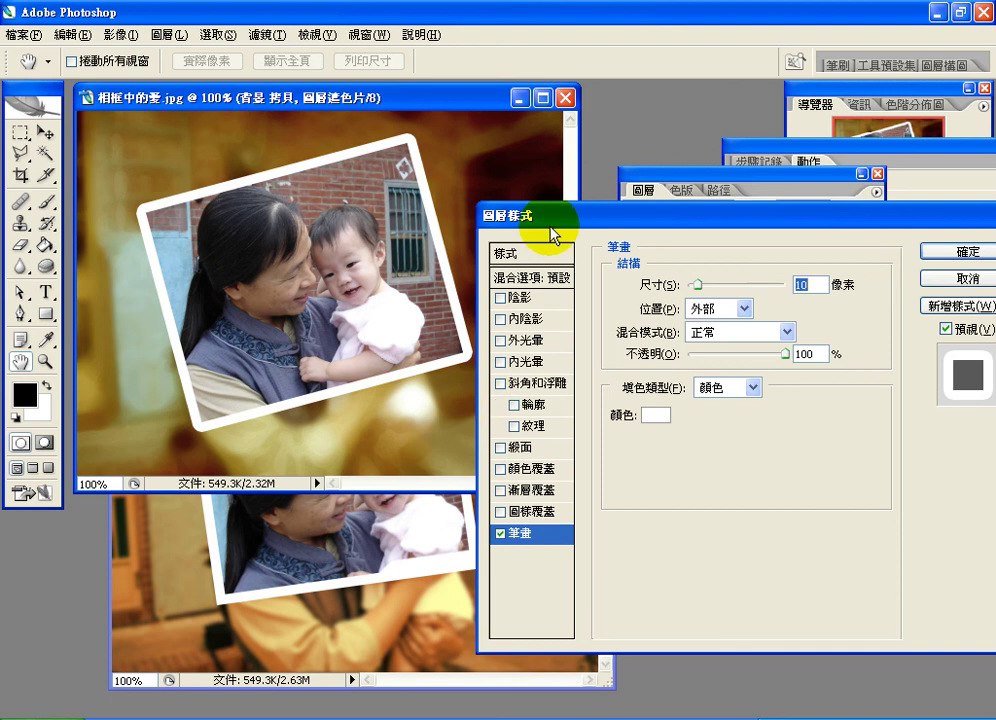
click(743, 309)
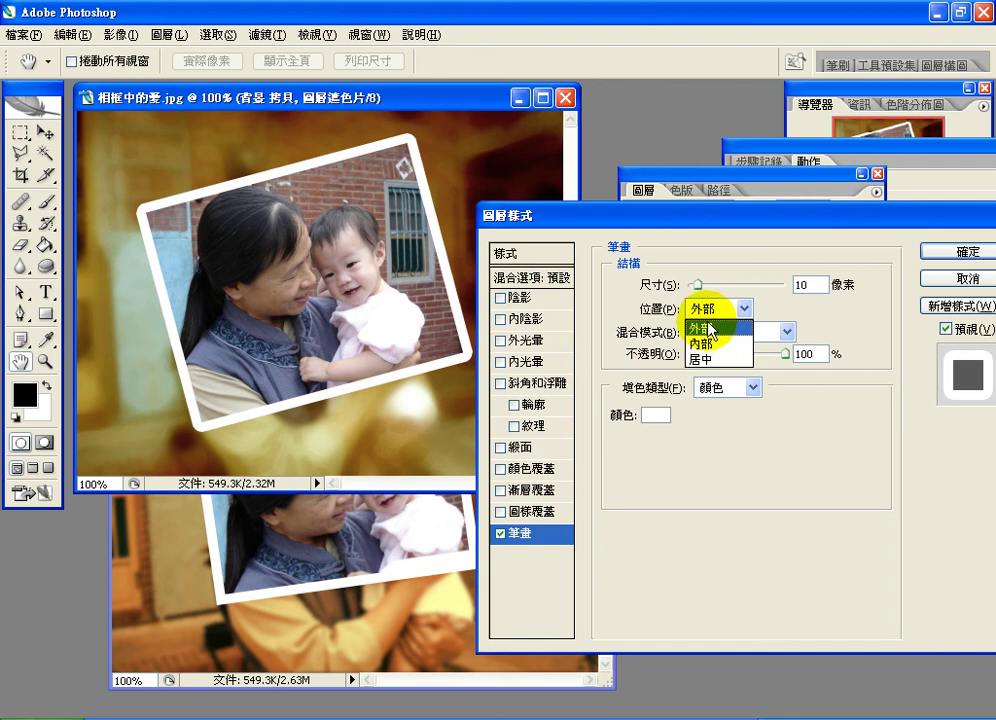
click(706, 343)
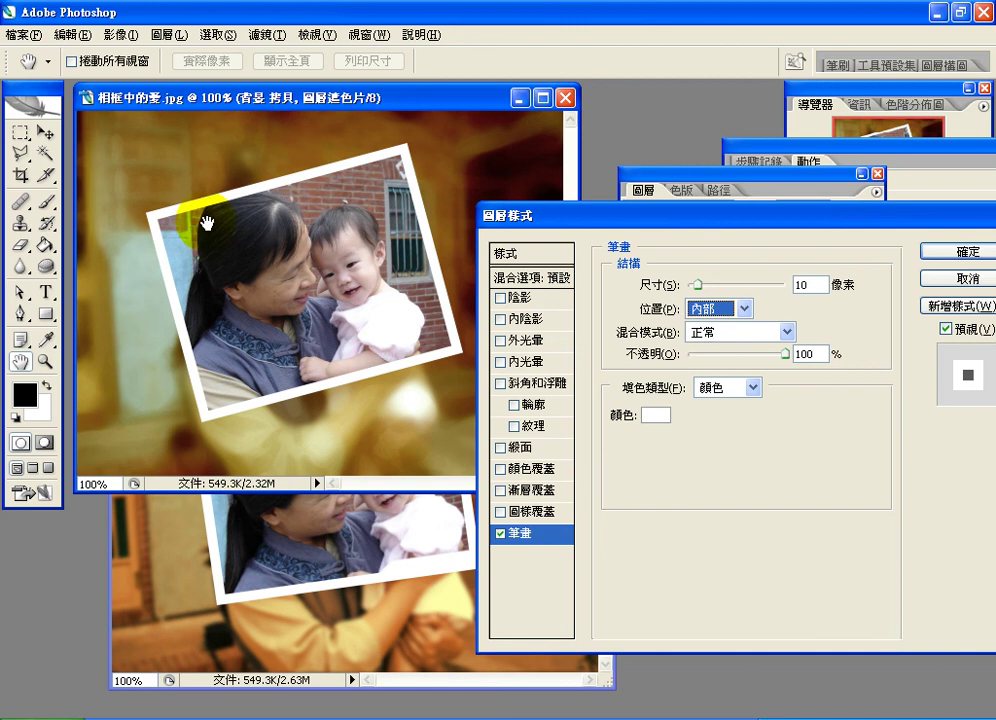
Step: Try the blend modes 色彩增值, 變亮 and 變暗 on the white stroke
click(707, 343)
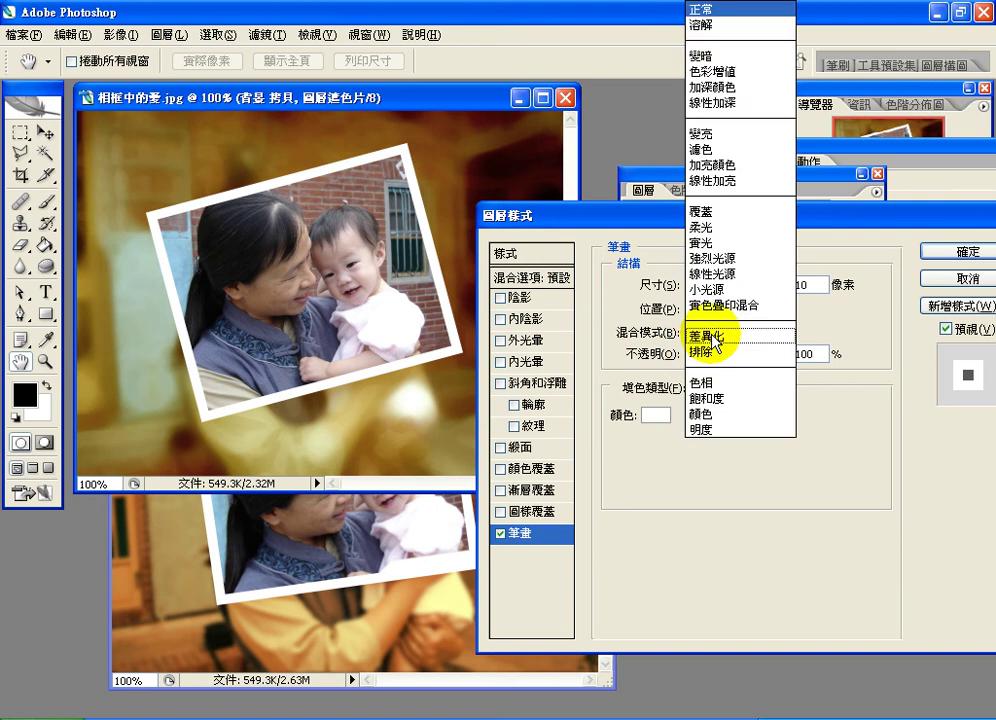
click(729, 80)
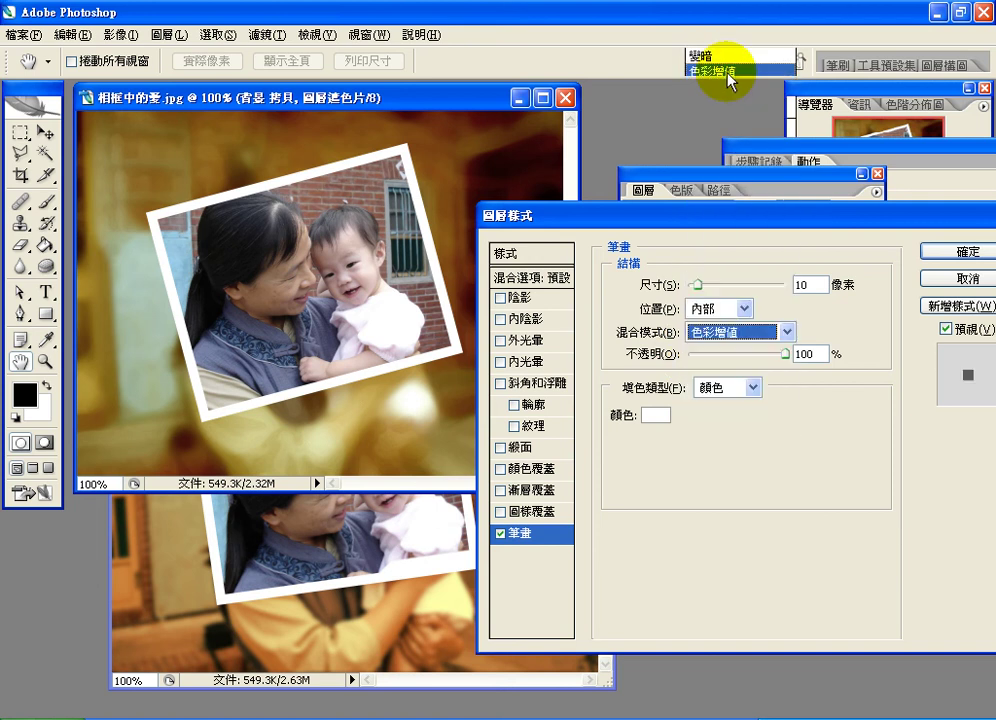
click(733, 339)
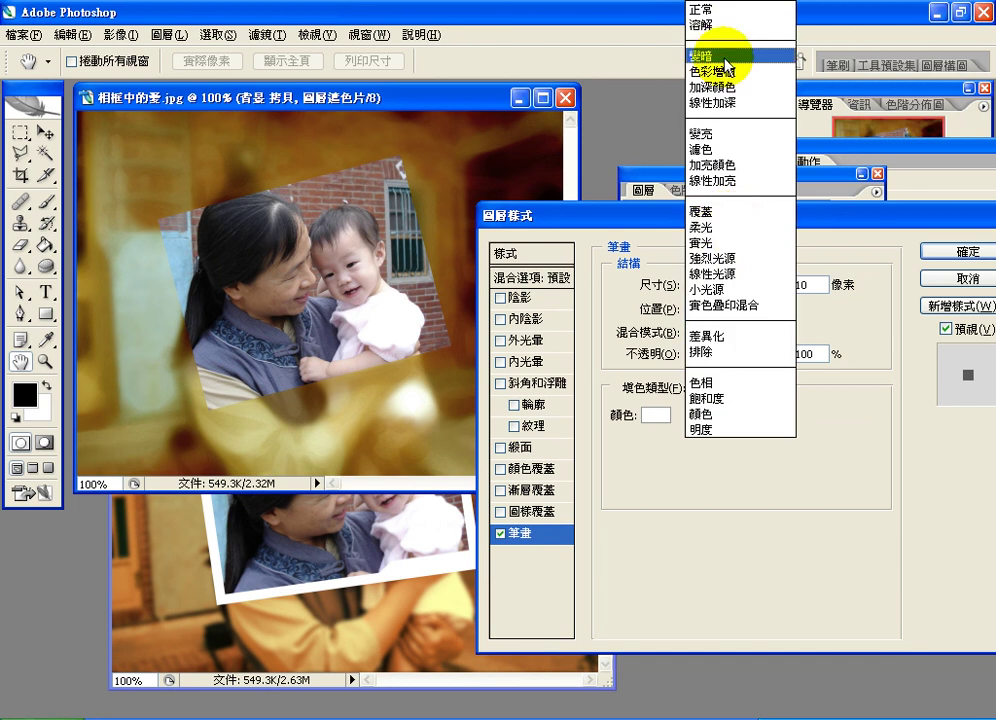
click(726, 134)
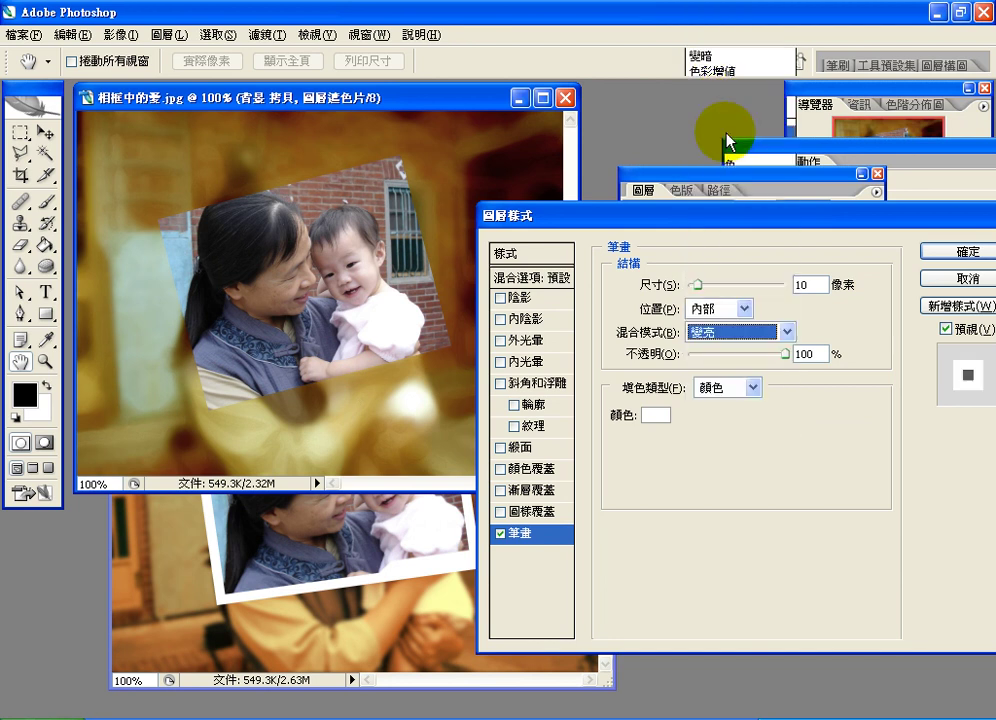
click(749, 334)
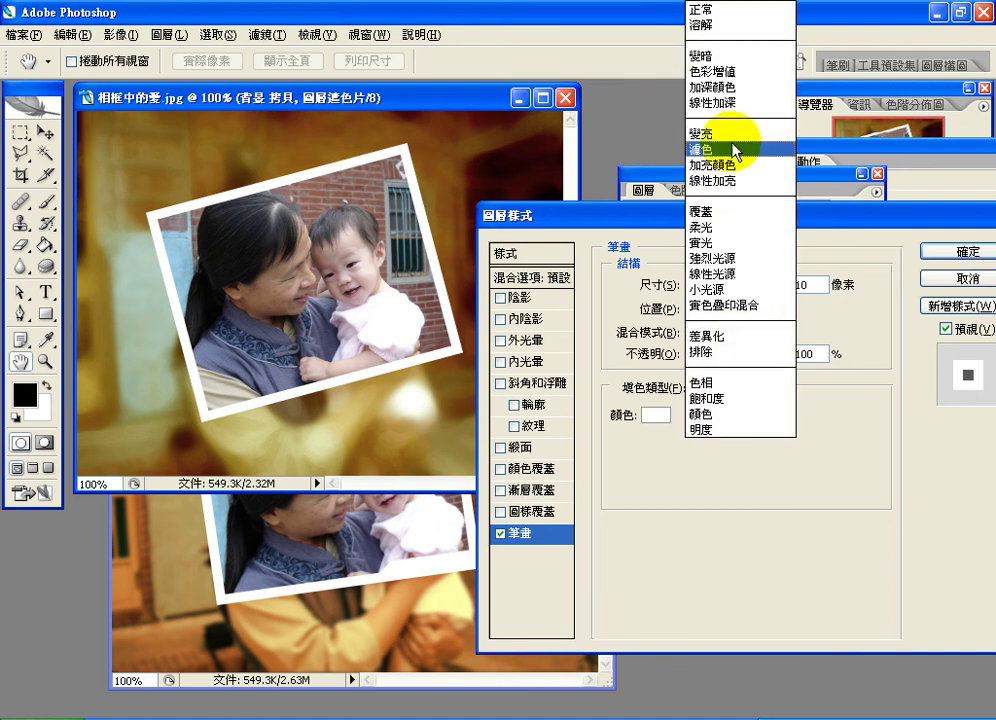
click(733, 58)
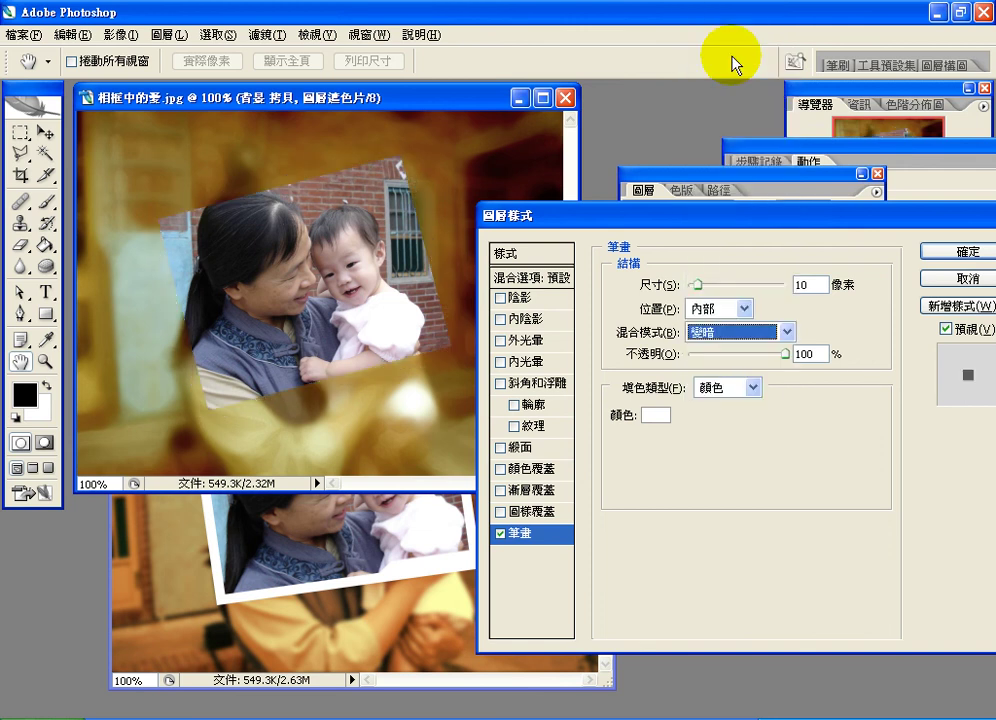
Step: Change the stroke to a near-black colour with an 18-pixel size, 覆蓋 blend mode and 46% opacity
click(650, 414)
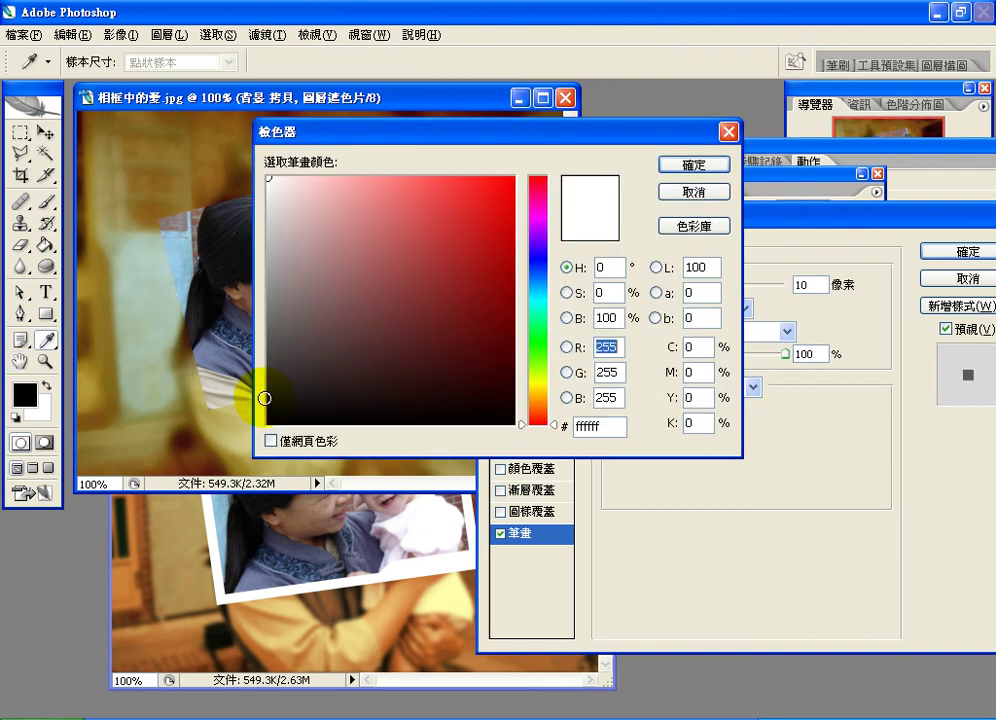
click(265, 398)
click(706, 168)
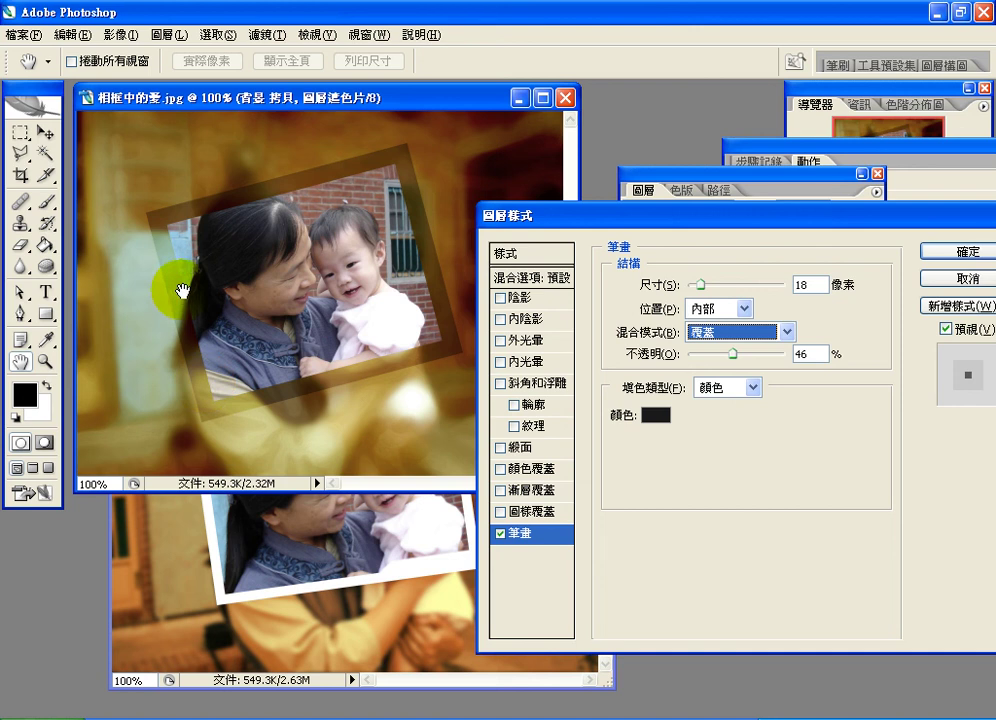
Step: Move the layer style dialog clear of the layers palette, and set the stroke's blend mode to 正常 and opacity to 100%
click(722, 334)
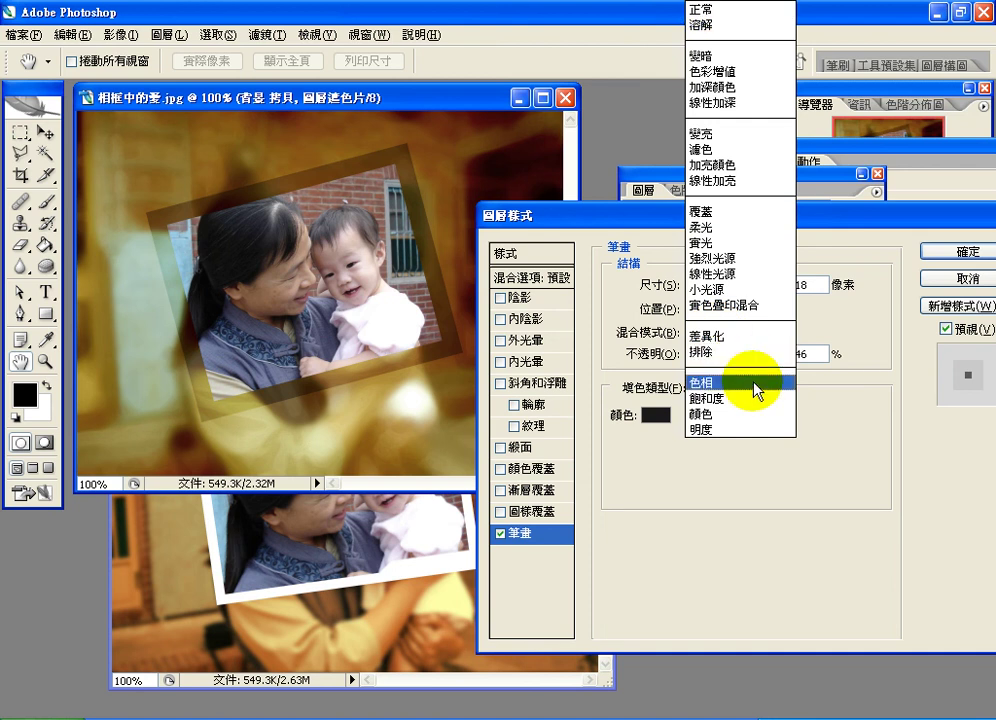
click(873, 237)
drag(520, 215, 215, 357)
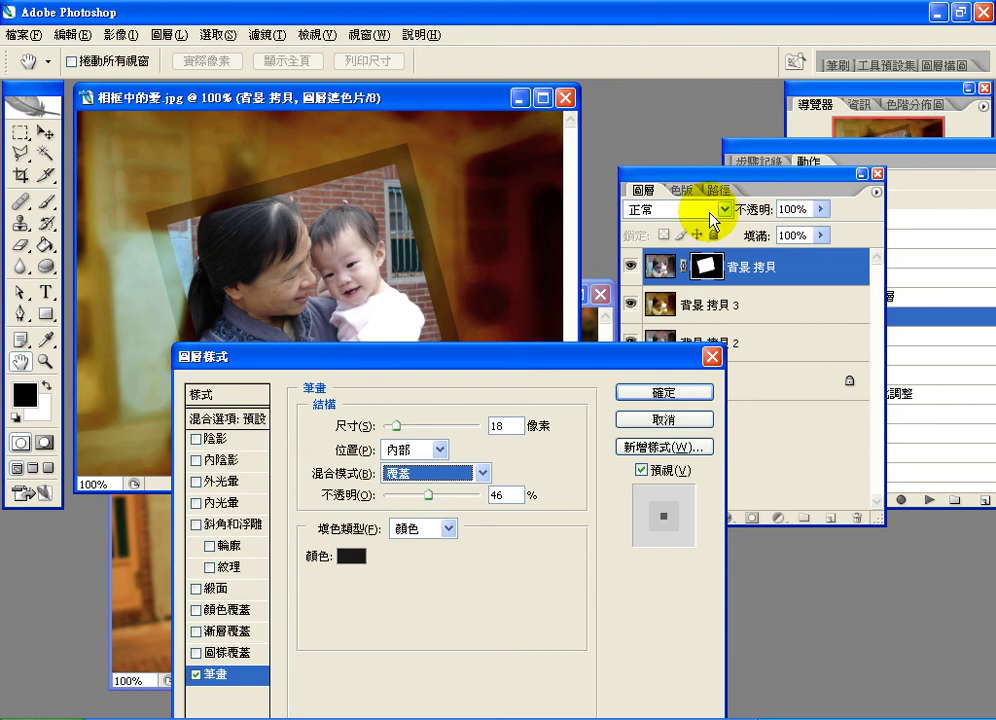
click(482, 472)
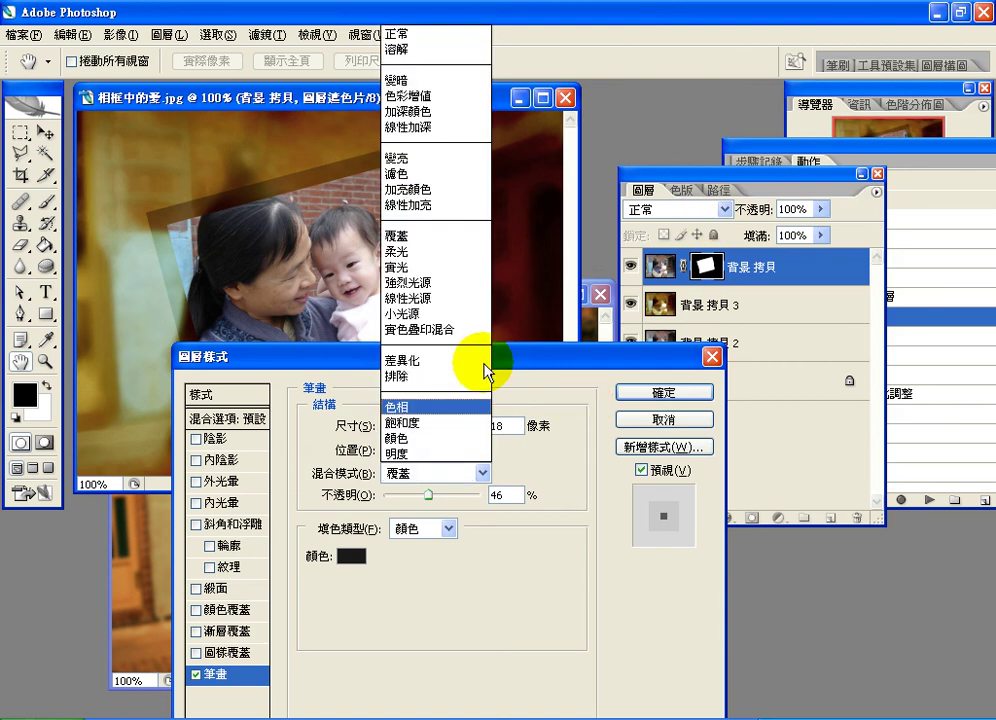
click(396, 33)
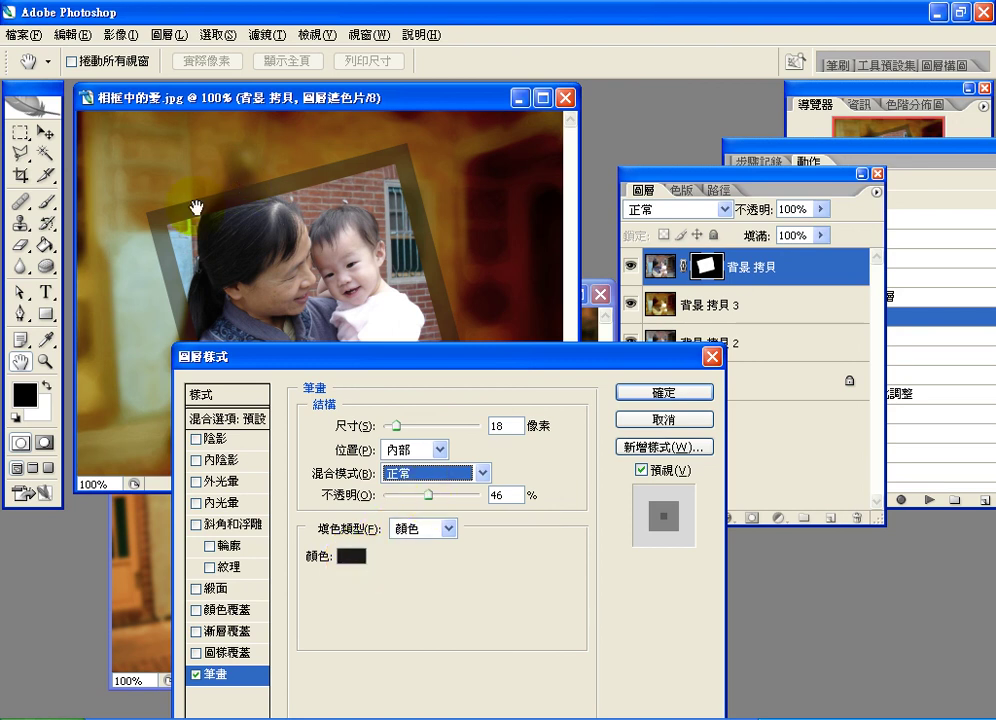
click(408, 322)
click(430, 495)
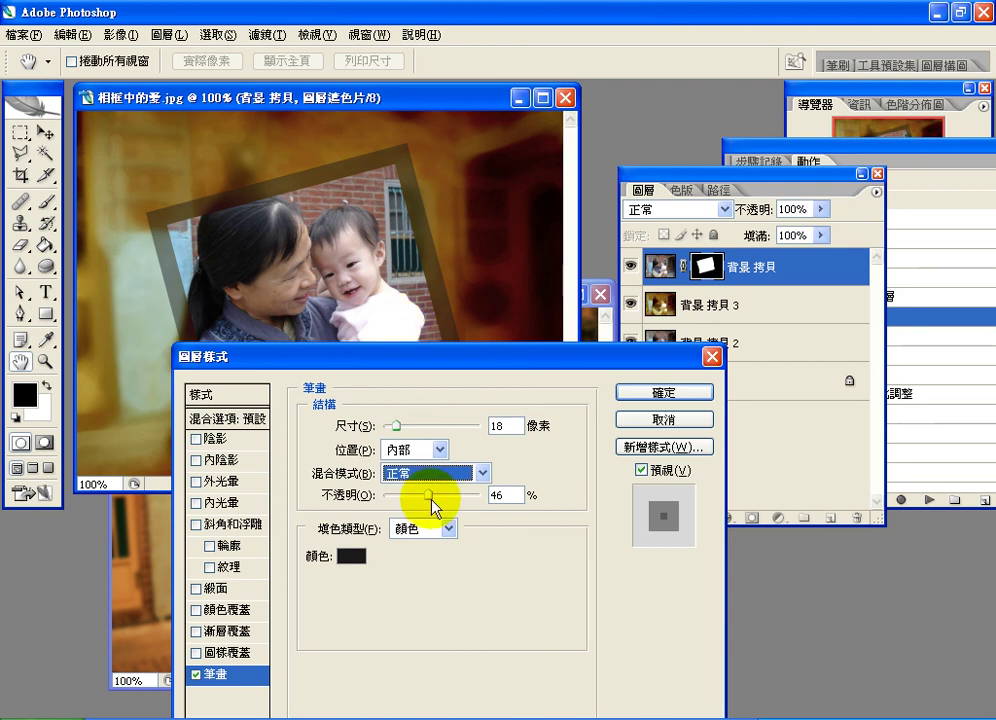
drag(430, 495, 487, 495)
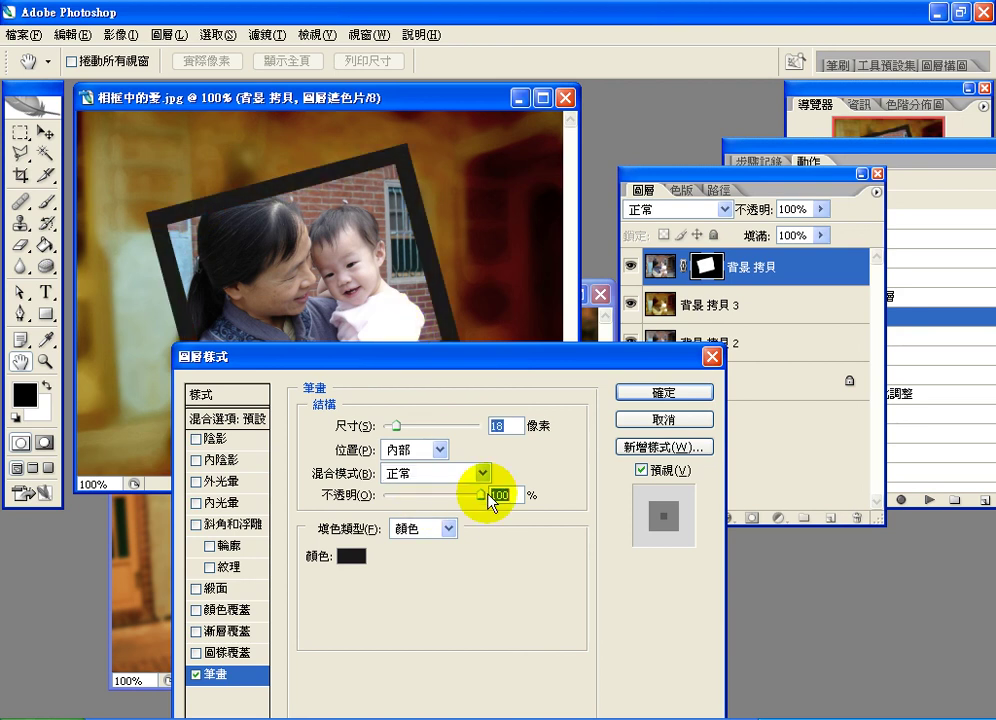
Step: Set the stroke colour to white (ffffff) and apply the layer style to the 背景 拷貝 layer
click(351, 556)
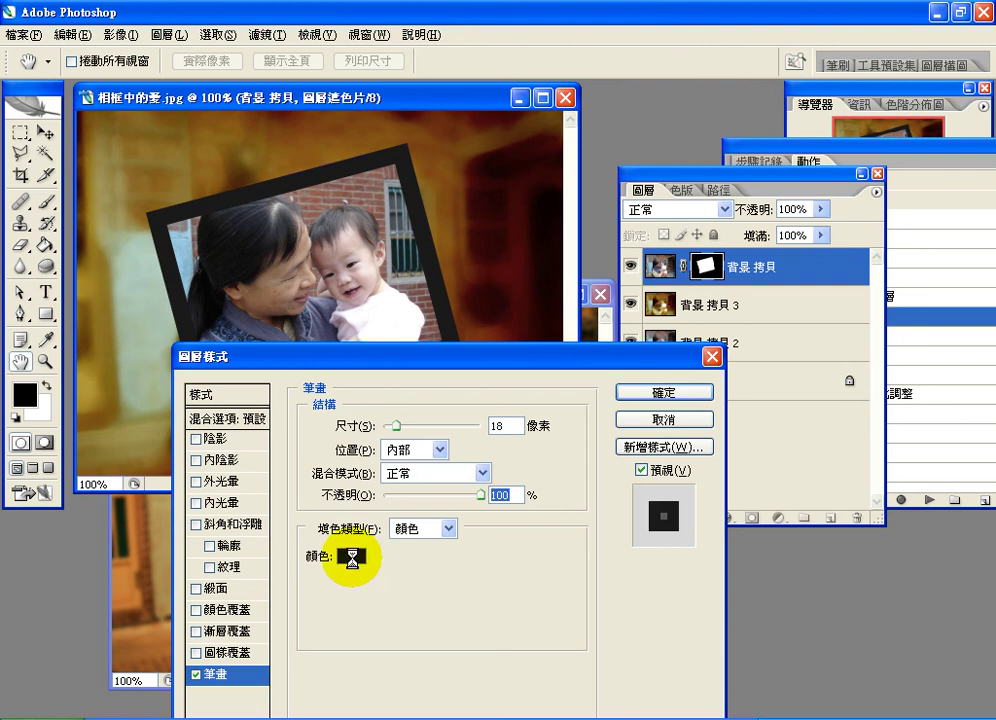
click(253, 156)
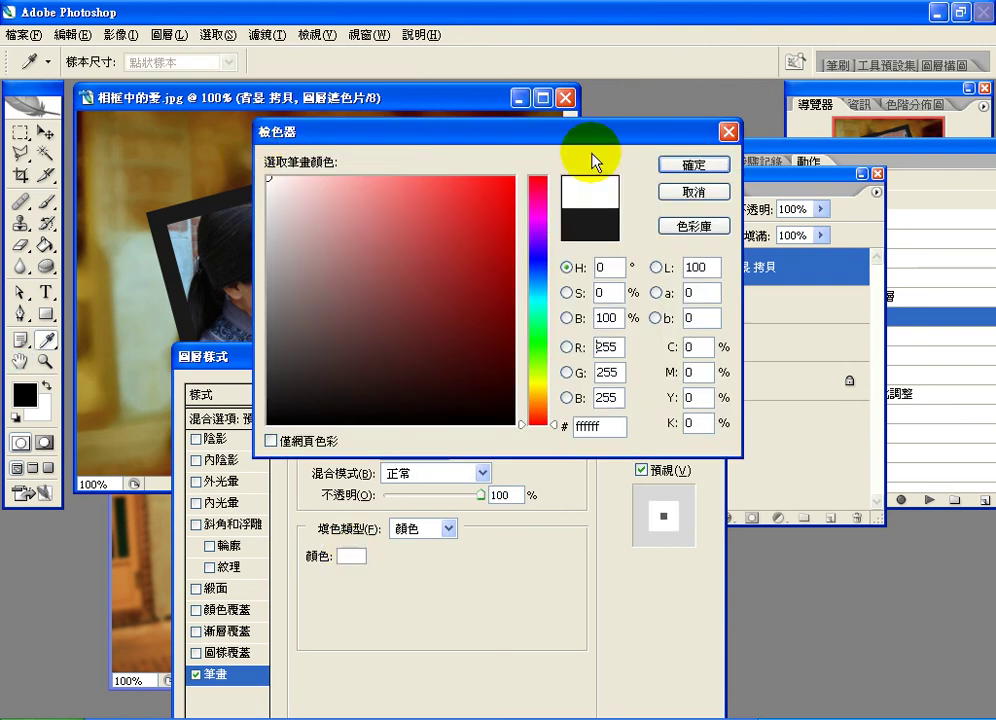
click(692, 165)
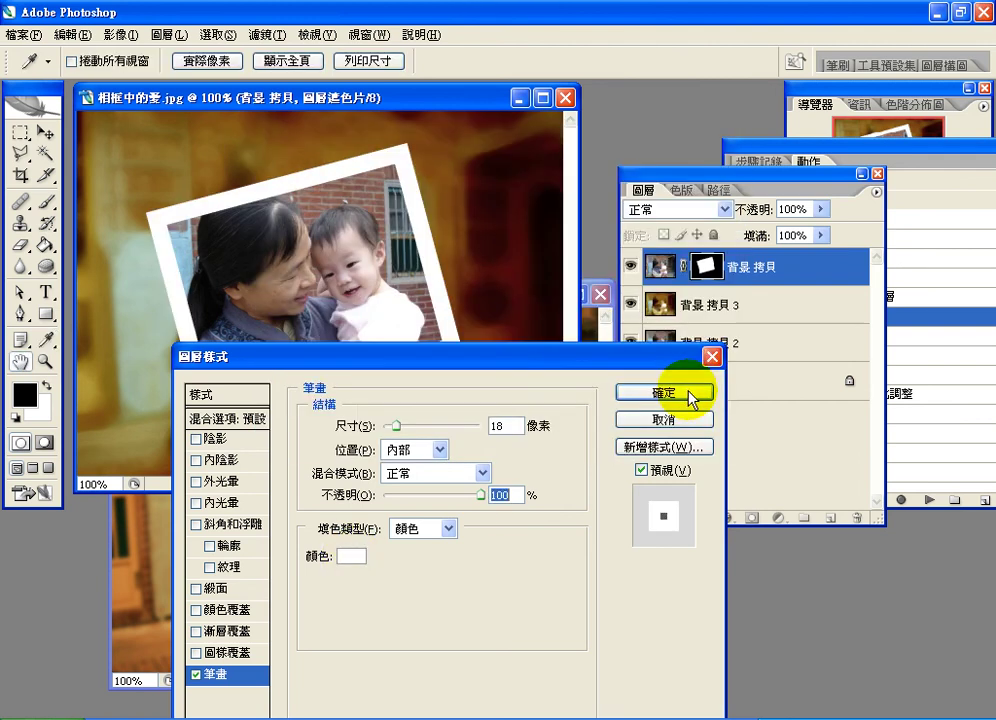
click(692, 394)
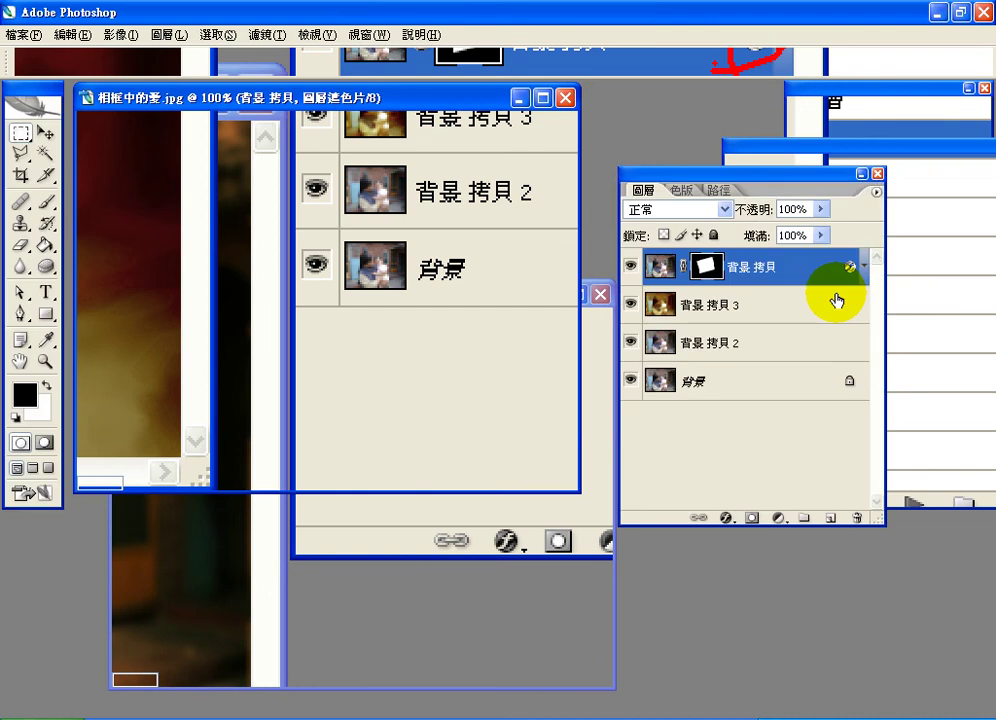
Step: Expand the 背景 拷貝 layer's effects, switch its stroke off and on, and try deleting the stroke before undoing the deletion
click(863, 270)
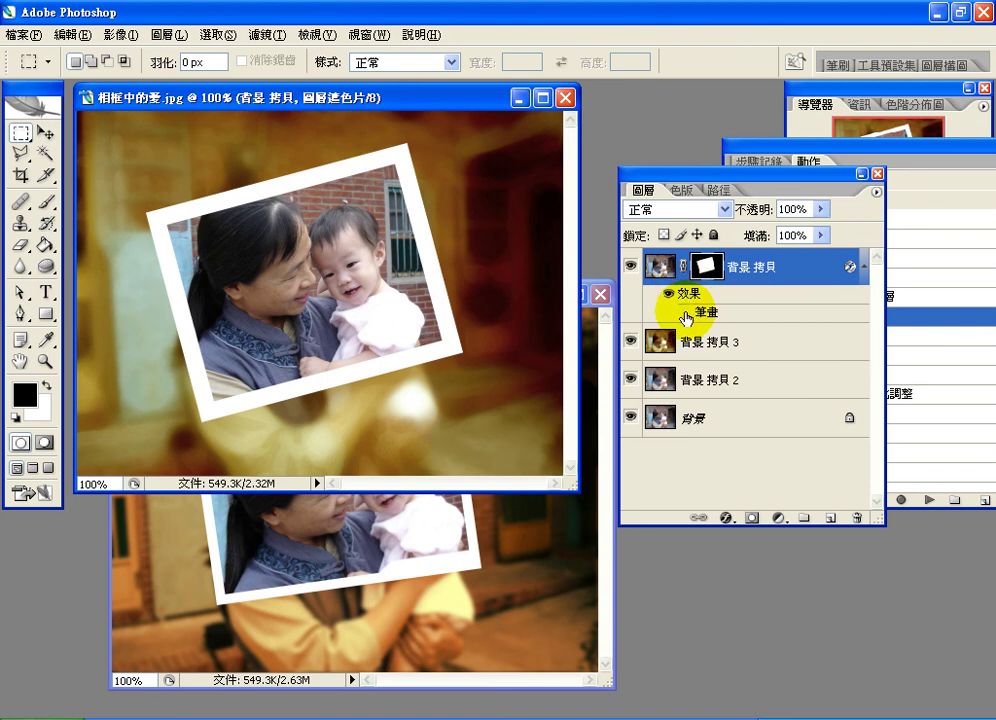
click(685, 314)
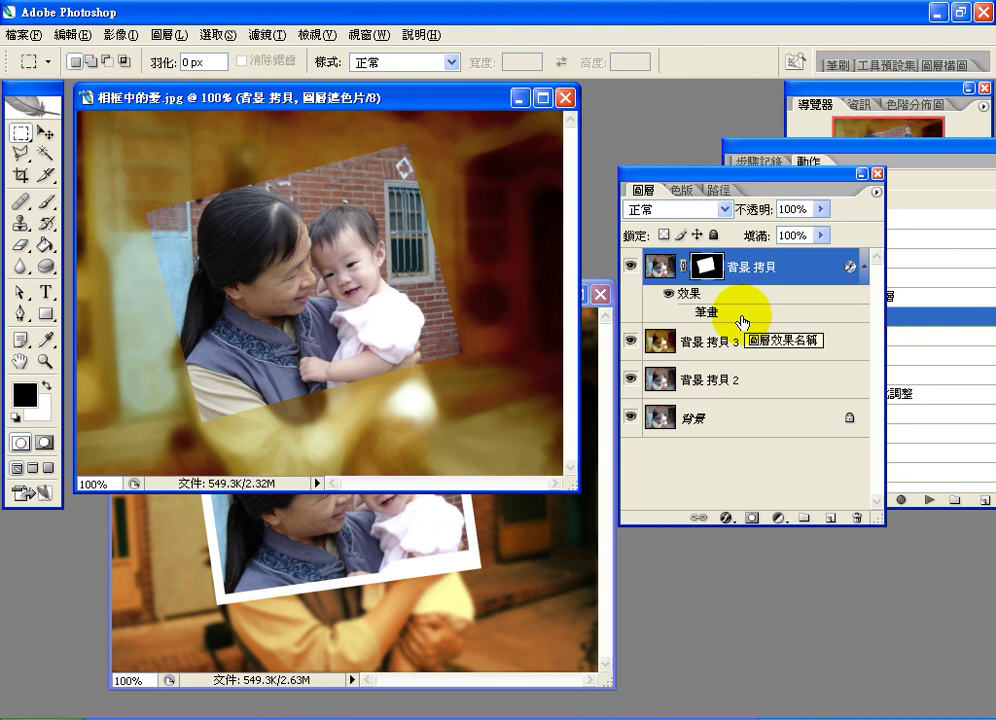
click(685, 313)
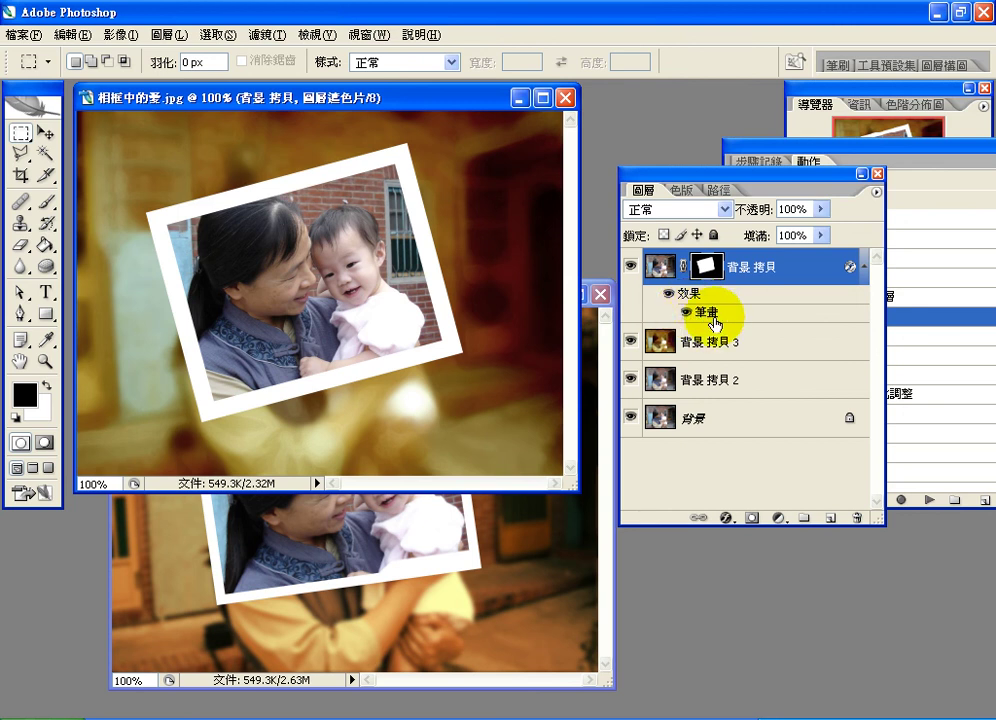
mouse_move(715, 322)
mouse_down()
mouse_move(856, 516)
mouse_move(811, 418)
mouse_move(716, 316)
mouse_move(857, 518)
mouse_up()
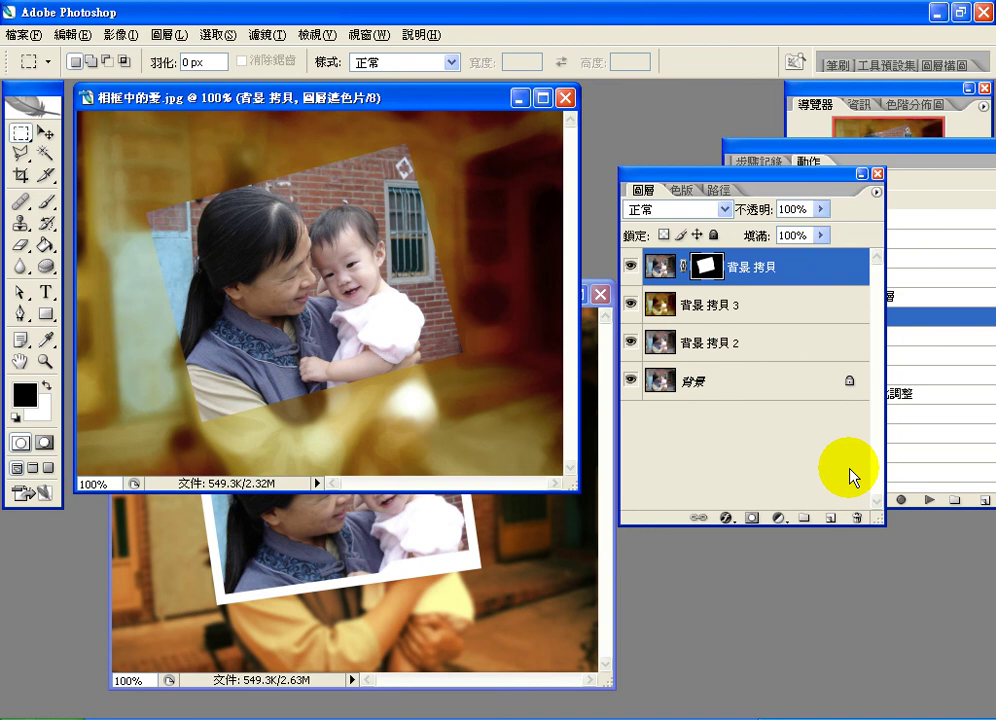
key(ctrl+z)
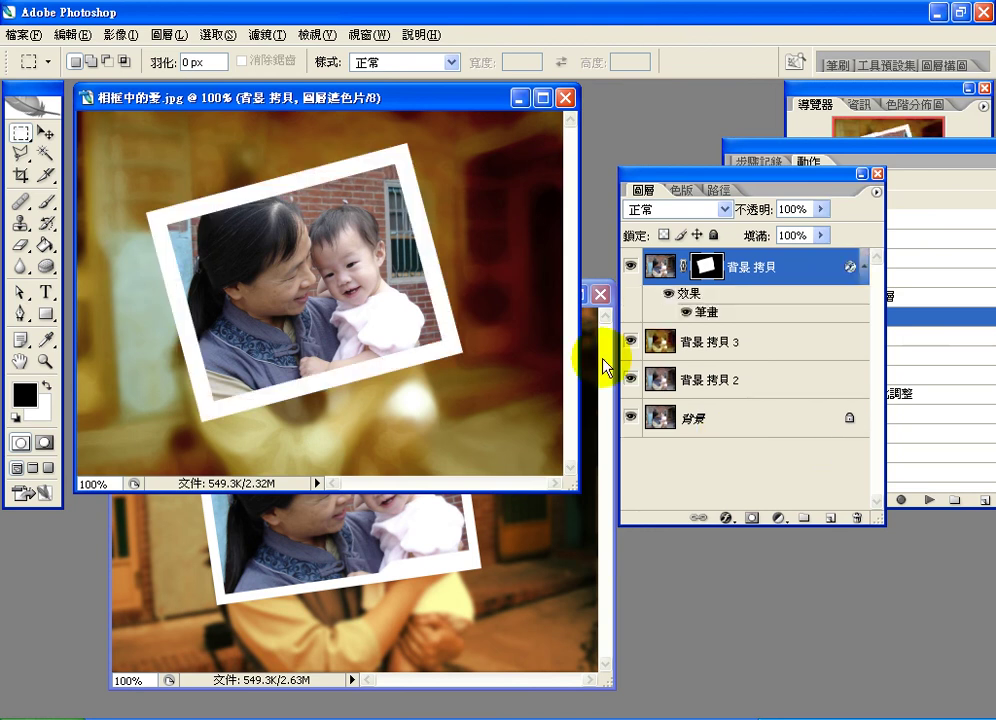
Step: Show the 物件-8 and 物件-14 text layers in 相框中的爱.psd, and return to 相框中的爱.jpg
click(611, 398)
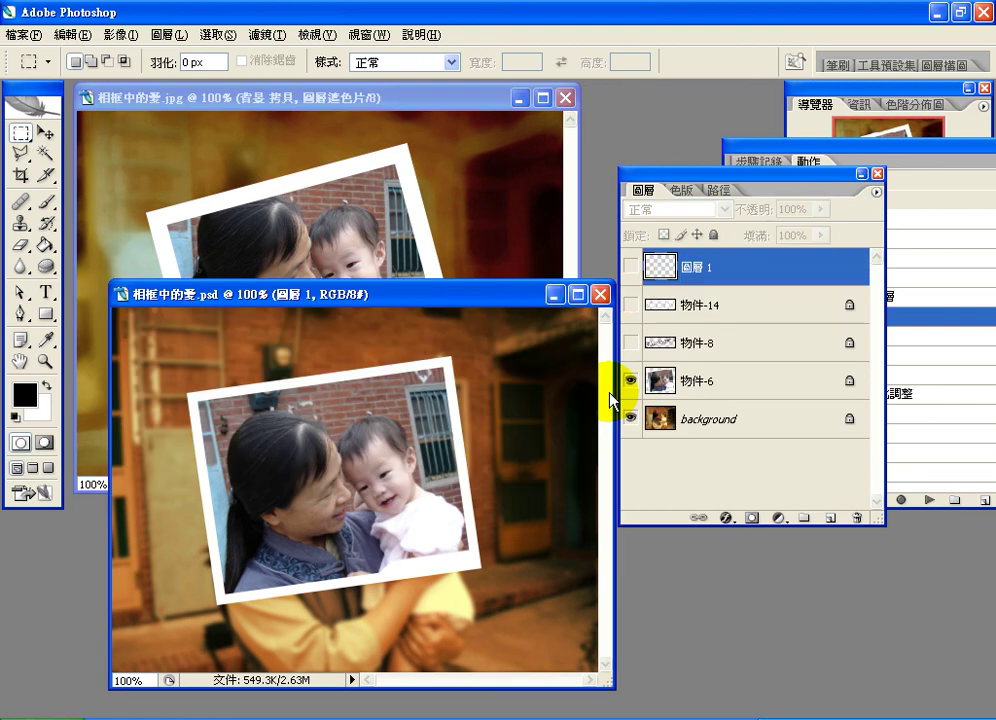
click(630, 343)
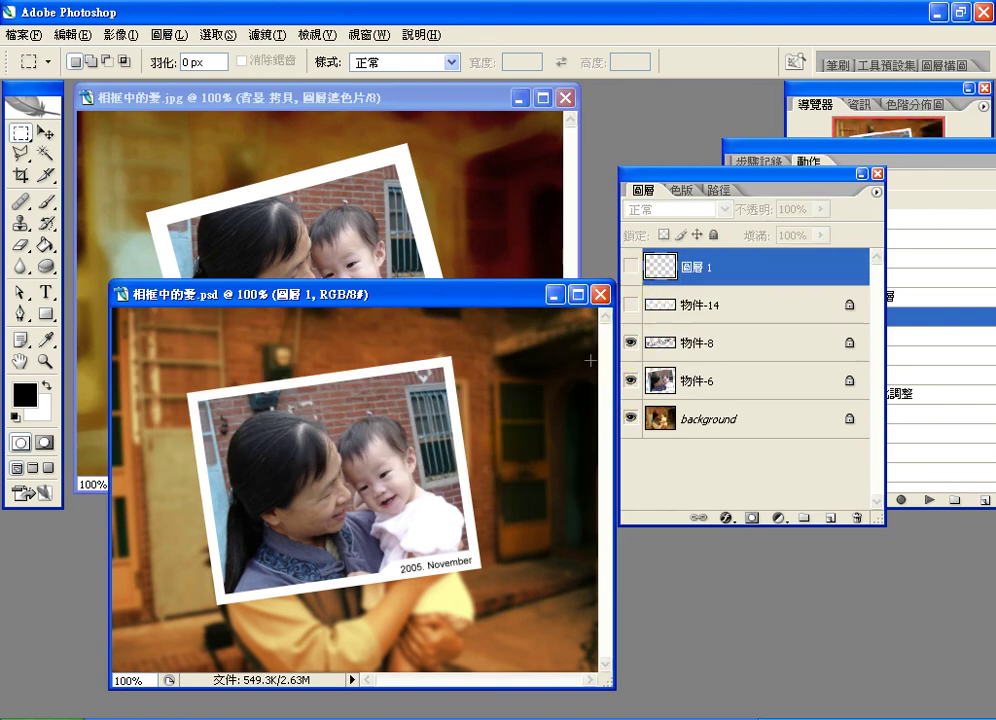
click(629, 305)
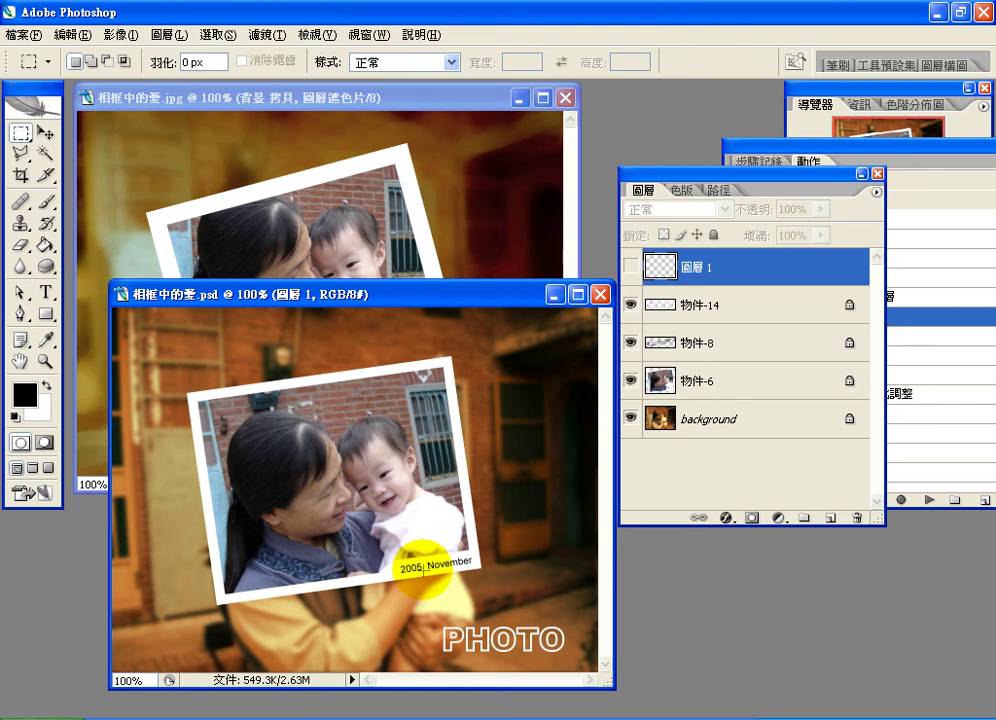
click(401, 110)
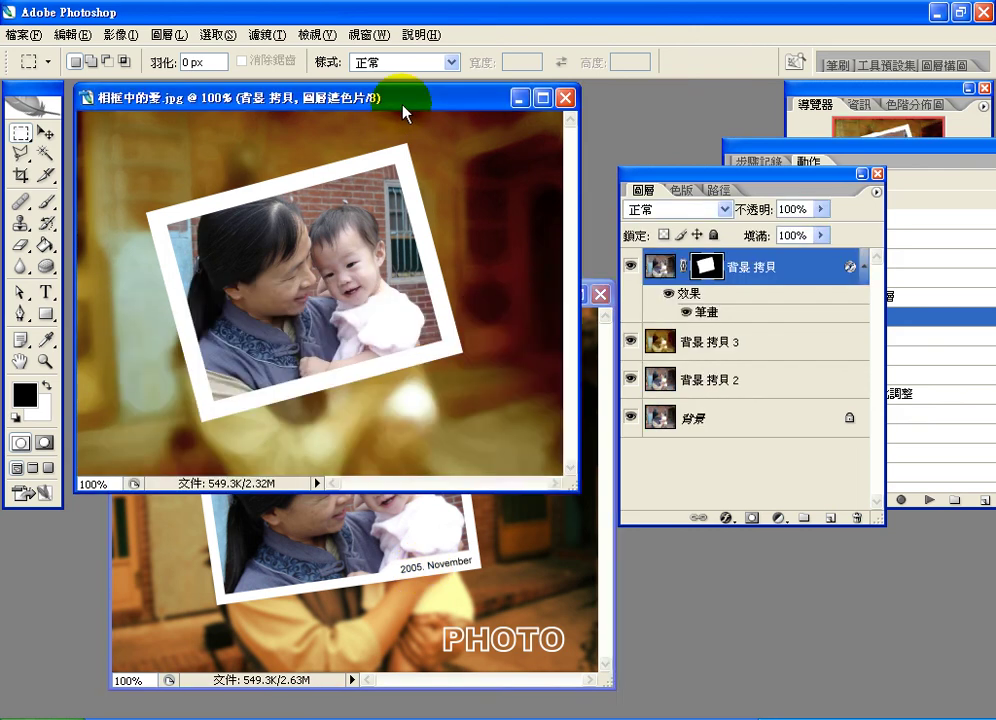